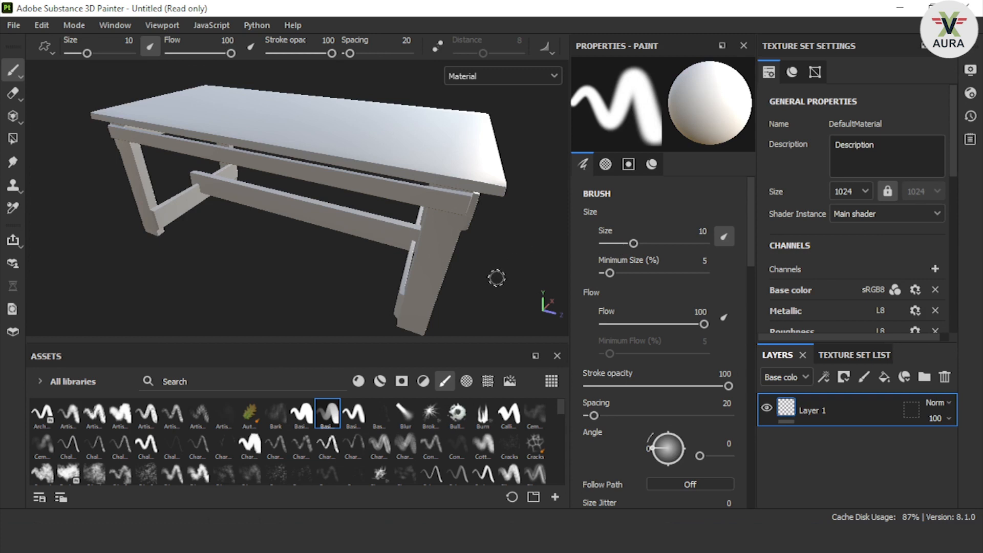
# - Browse the material and brush assets and load the Brass Pure material into the paint brush
pyautogui.keyDown('alt'); pyautogui.moveTo(496, 278); pyautogui.dragTo(438, 268); pyautogui.keyUp('alt')
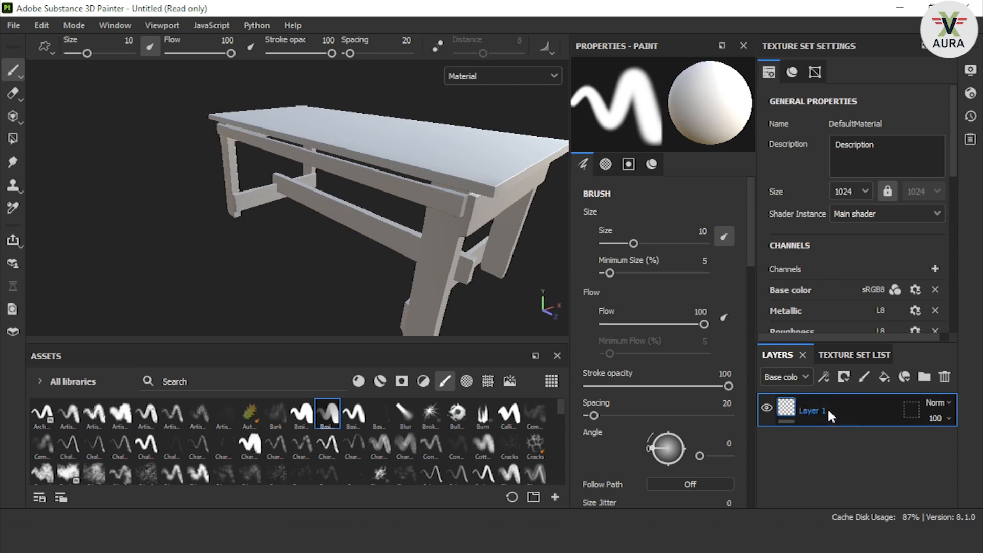
pyautogui.keyDown('alt'); pyautogui.moveTo(513, 292); pyautogui.dragTo(443, 275); pyautogui.keyUp('alt')
pyautogui.keyDown('alt'); pyautogui.moveTo(518, 268); pyautogui.dragTo(260, 233); pyautogui.keyUp('alt')
pyautogui.moveTo(539, 219)
pyautogui.keyDown('alt'); pyautogui.mouseDown()
pyautogui.moveTo(451, 213)
pyautogui.moveTo(543, 210)
pyautogui.moveTo(504, 233)
pyautogui.mouseUp(); pyautogui.keyUp('alt')
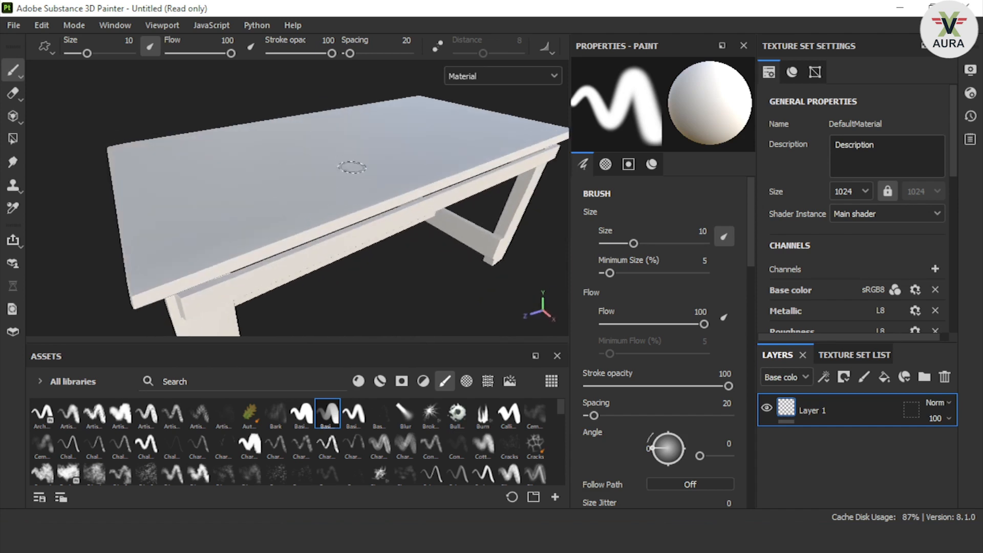
pyautogui.click(363, 385)
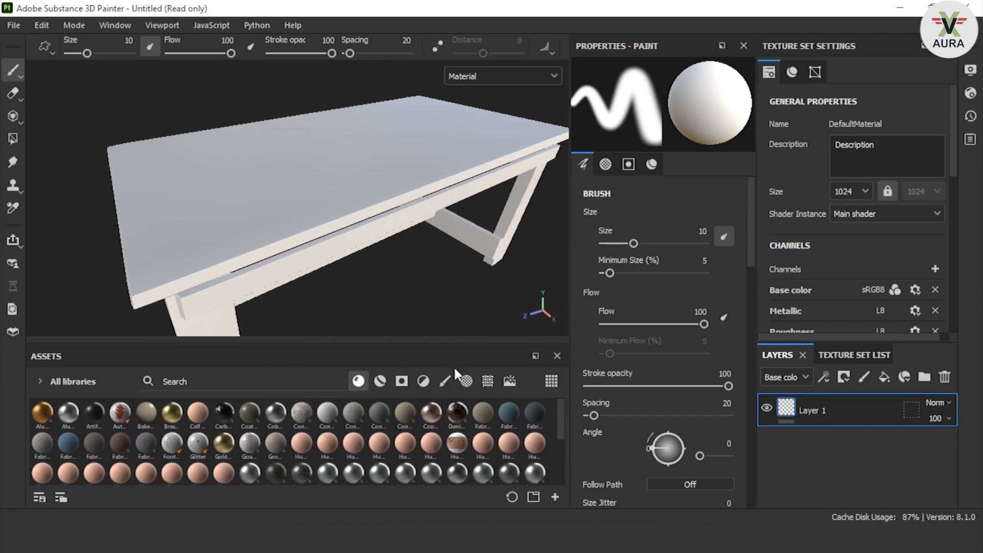
pyautogui.click(445, 381)
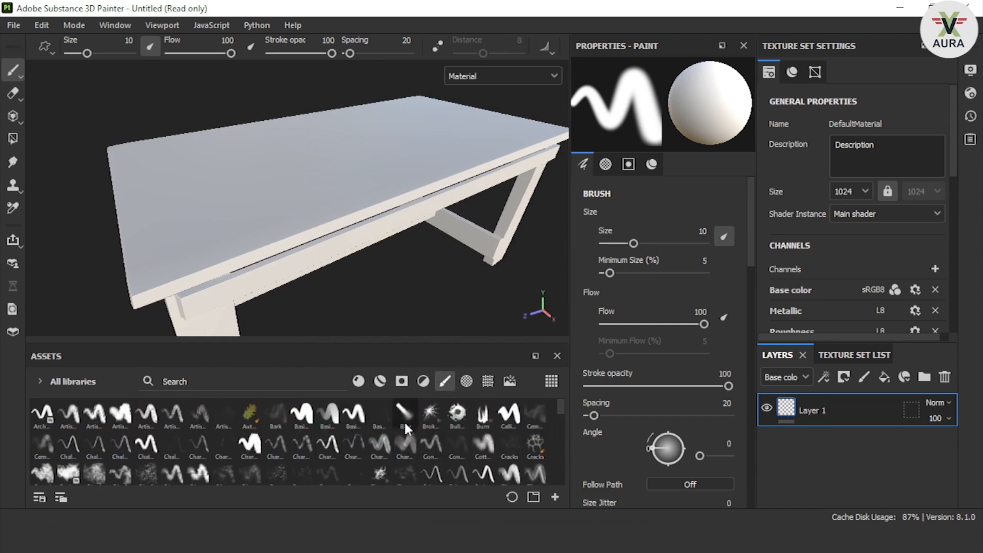
pyautogui.click(354, 382)
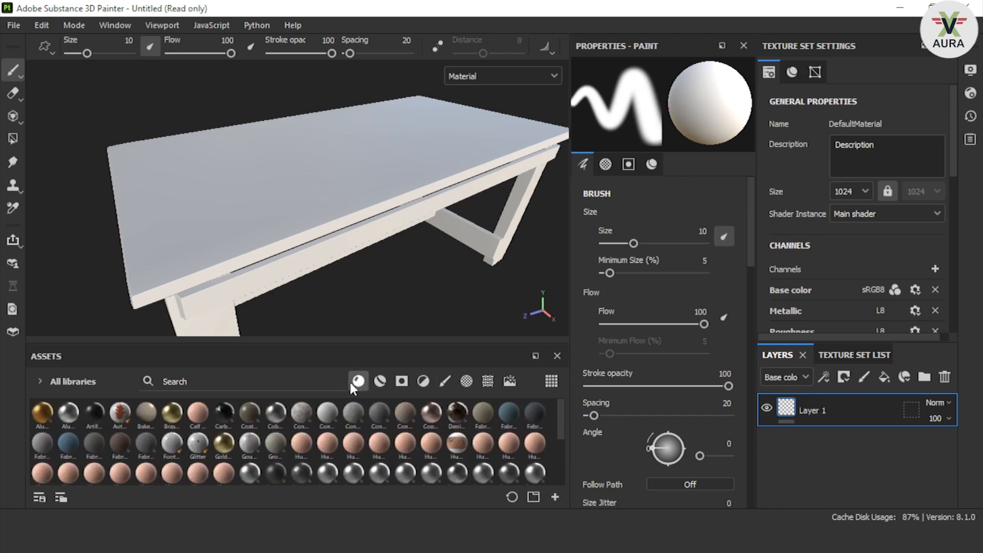
pyautogui.click(172, 415)
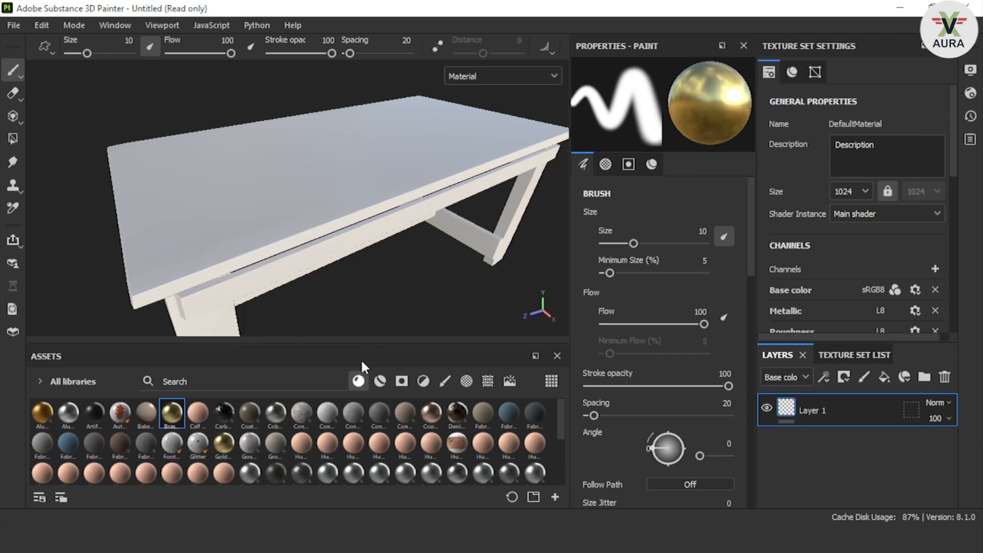
# - Try the Blur smudge brush and an artistic brush preset with Gold Pure, and return to the Paint tool
pyautogui.click(445, 385)
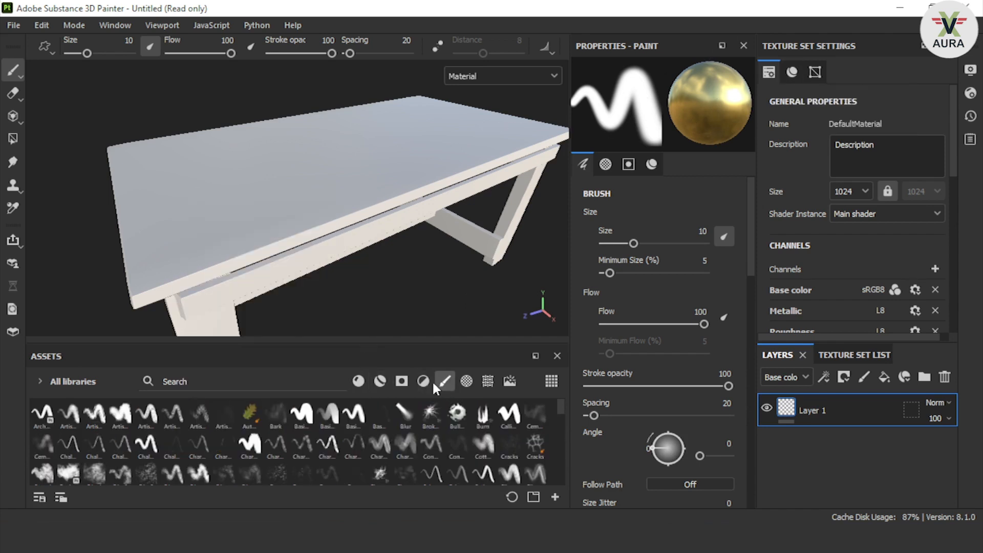
pyautogui.click(410, 417)
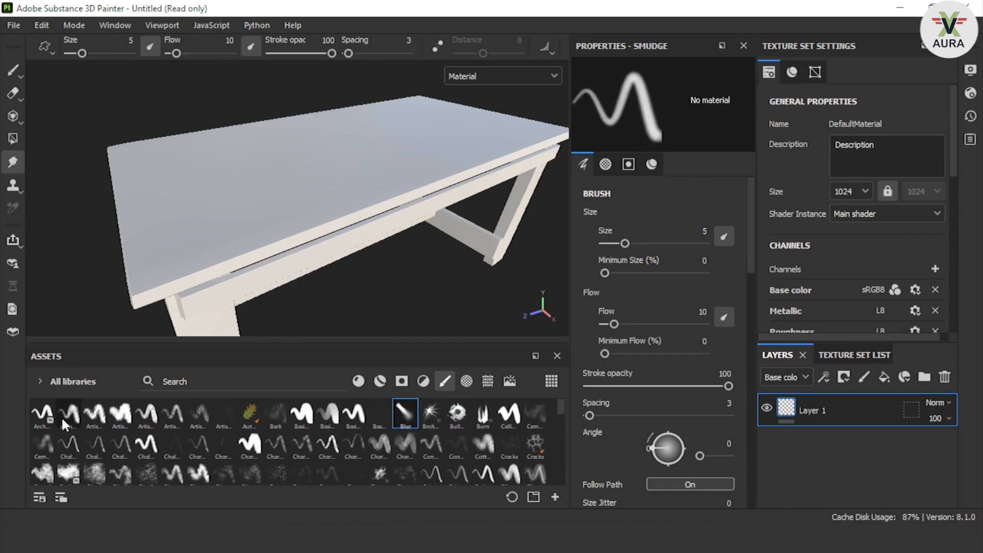
pyautogui.click(94, 413)
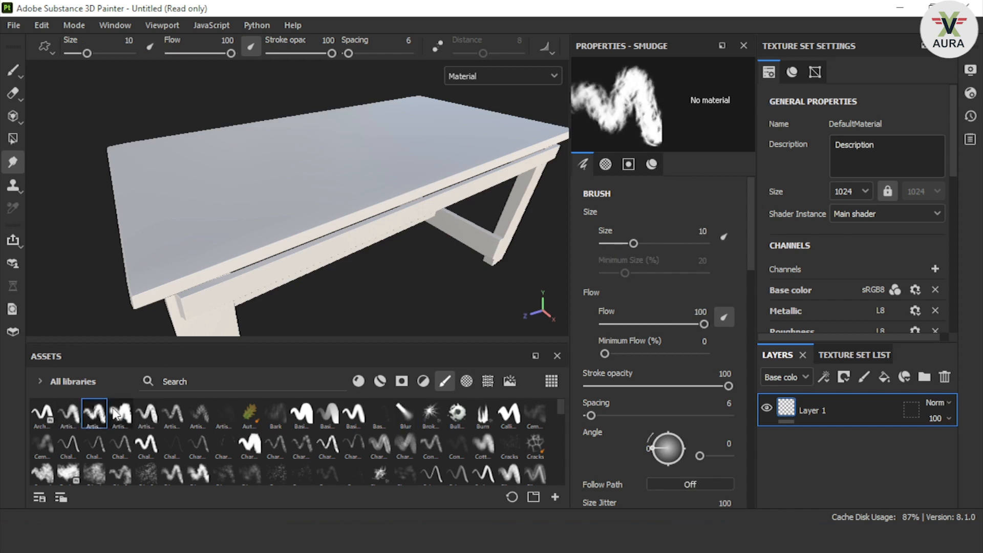
pyautogui.click(358, 380)
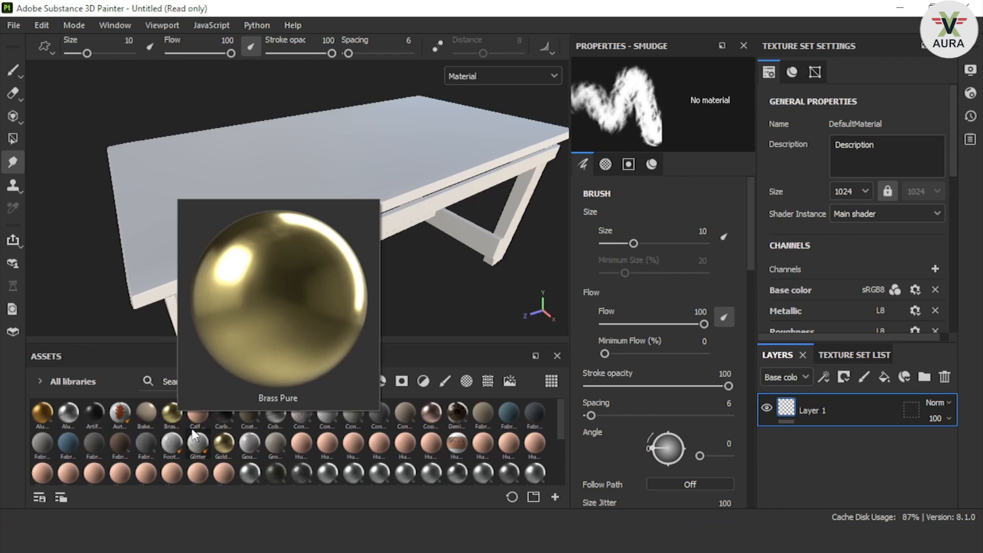
pyautogui.click(218, 440)
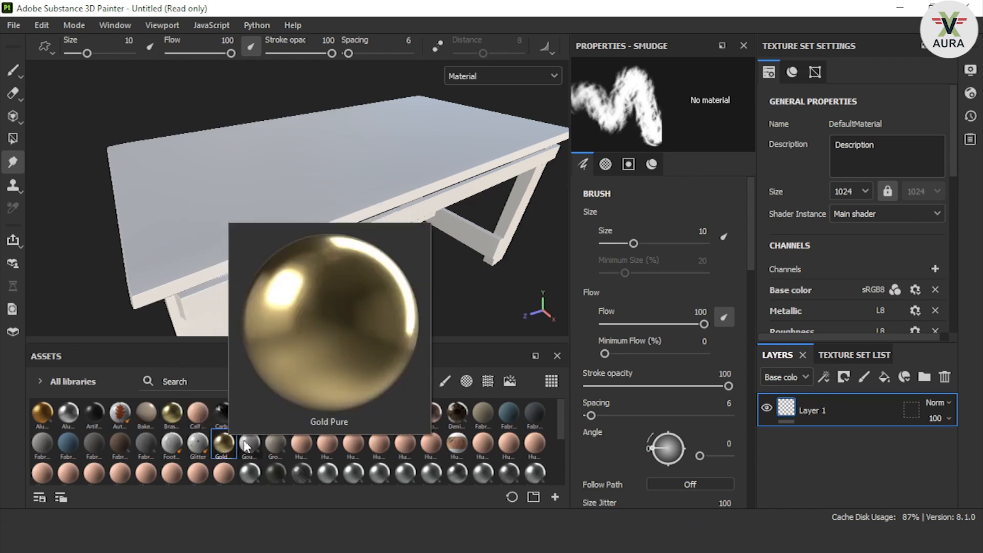
pyautogui.scroll(-5, 681, 331)
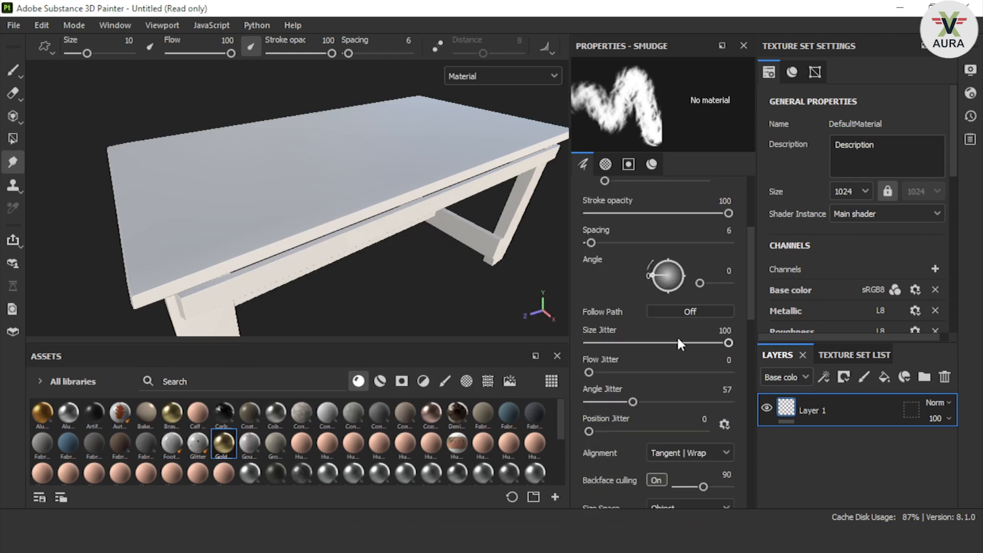
pyautogui.click(11, 71)
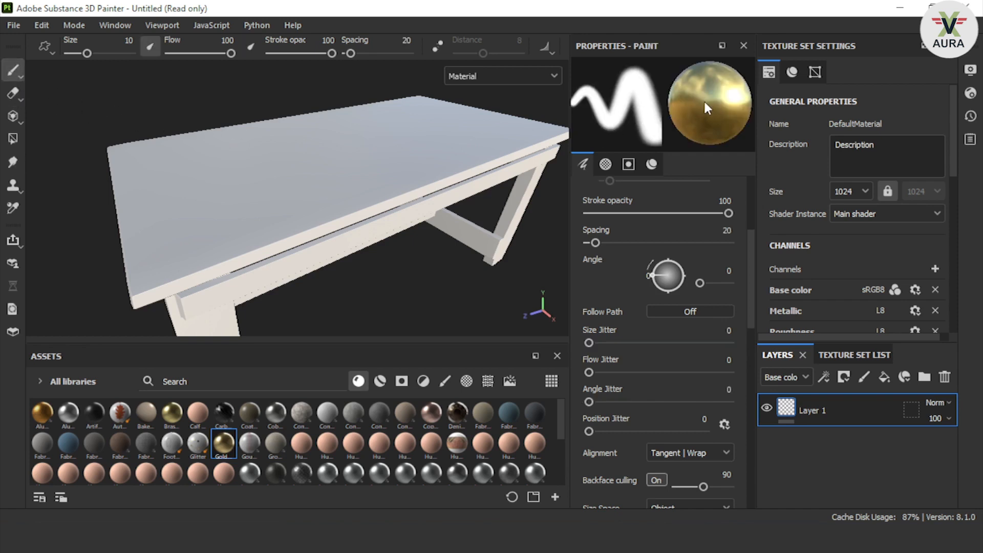
# - Paint freehand brass strokes across the tabletop and along its long edge and the rail beneath it
pyautogui.moveTo(214, 225)
pyautogui.mouseDown()
pyautogui.moveTo(380, 176)
pyautogui.moveTo(315, 210)
pyautogui.moveTo(327, 236)
pyautogui.moveTo(266, 266)
pyautogui.moveTo(349, 224)
pyautogui.moveTo(263, 275)
pyautogui.mouseUp()
pyautogui.keyDown('alt'); pyautogui.moveTo(383, 280); pyautogui.dragTo(354, 237); pyautogui.keyUp('alt')
pyautogui.moveTo(334, 204)
pyautogui.keyDown('alt'); pyautogui.mouseDown(button='middle')
pyautogui.moveTo(347, 284)
pyautogui.moveTo(333, 306)
pyautogui.mouseUp(button='middle'); pyautogui.keyUp('alt')
pyautogui.moveTo(384, 291)
pyautogui.mouseDown()
pyautogui.moveTo(487, 262)
pyautogui.moveTo(430, 301)
pyautogui.mouseUp()
pyautogui.keyDown('alt'); pyautogui.moveTo(430, 301); pyautogui.dragTo(434, 204, button='middle'); pyautogui.keyUp('alt')
pyautogui.moveTo(358, 234)
pyautogui.mouseDown()
pyautogui.moveTo(499, 220)
pyautogui.moveTo(341, 250)
pyautogui.moveTo(443, 234)
pyautogui.moveTo(345, 259)
pyautogui.moveTo(328, 254)
pyautogui.mouseUp()
pyautogui.moveTo(207, 221)
pyautogui.mouseDown()
pyautogui.moveTo(248, 254)
pyautogui.moveTo(271, 218)
pyautogui.mouseUp()
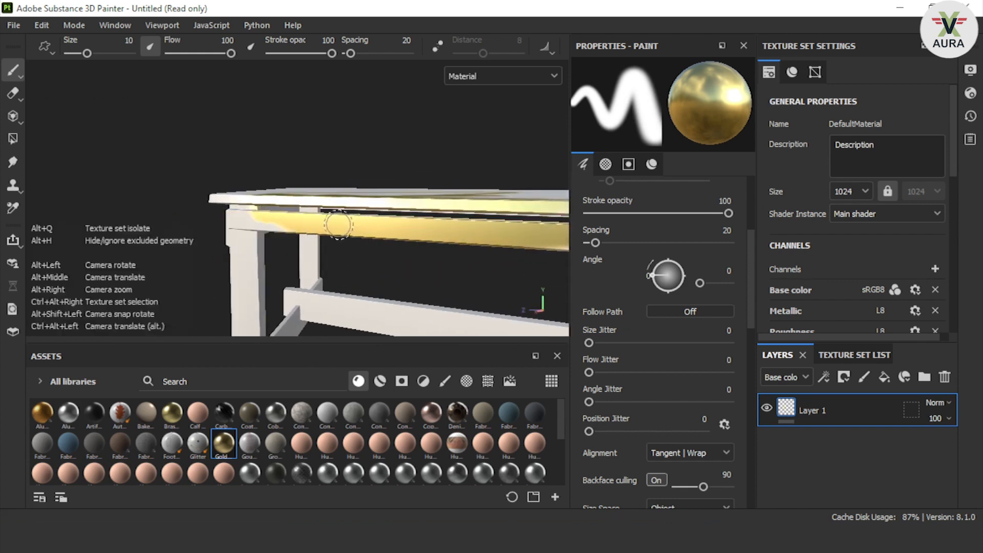
# - Paint a wide brass stroke at brush size 24.48 and a thin scribble at size 0.45 on the tabletop
pyautogui.keyDown('alt'); pyautogui.moveTo(353, 225); pyautogui.dragTo(437, 272); pyautogui.keyUp('alt')
pyautogui.keyDown('alt'); pyautogui.moveTo(408, 211); pyautogui.dragTo(400, 279, button='middle'); pyautogui.keyUp('alt')
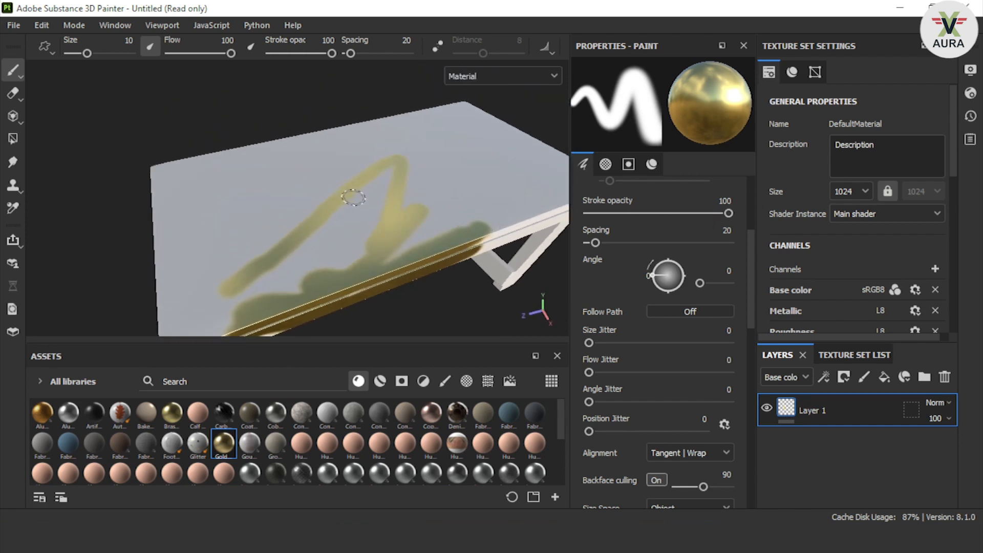
pyautogui.scroll(3, 652, 236)
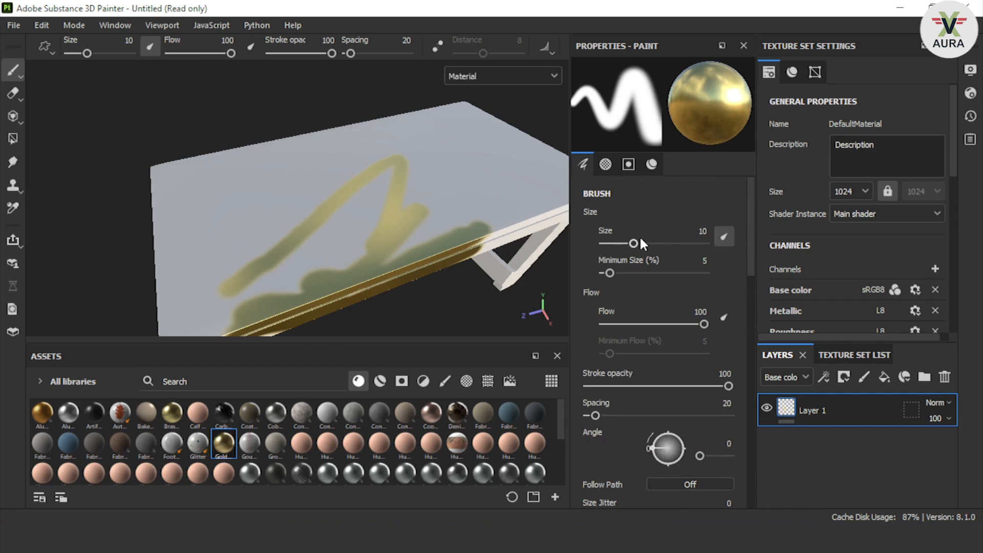
pyautogui.moveTo(634, 244); pyautogui.dragTo(652, 244)
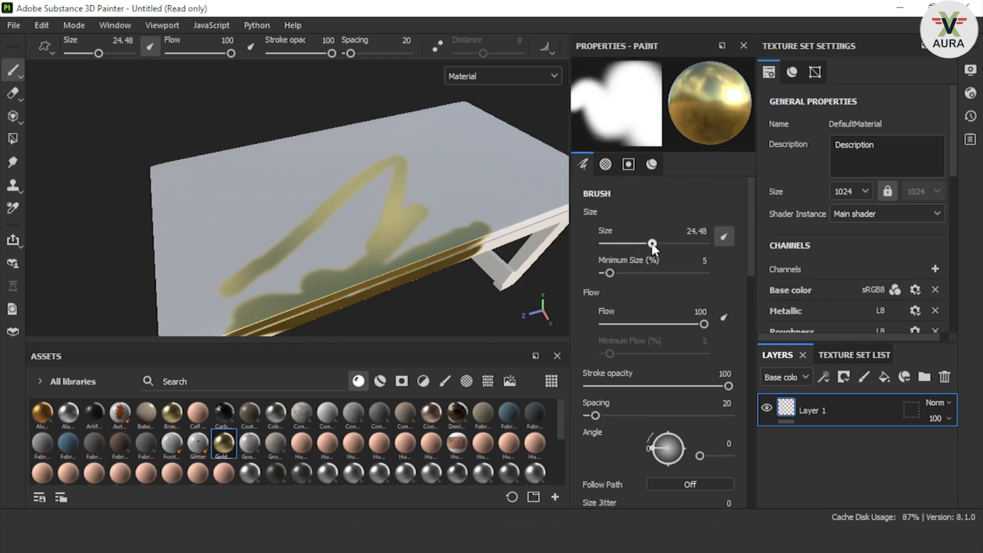
pyautogui.moveTo(460, 193)
pyautogui.mouseDown()
pyautogui.moveTo(510, 158)
pyautogui.moveTo(431, 206)
pyautogui.moveTo(367, 294)
pyautogui.moveTo(404, 288)
pyautogui.mouseUp()
pyautogui.keyDown('alt'); pyautogui.moveTo(404, 287); pyautogui.dragTo(175, 266, button='middle'); pyautogui.keyUp('alt')
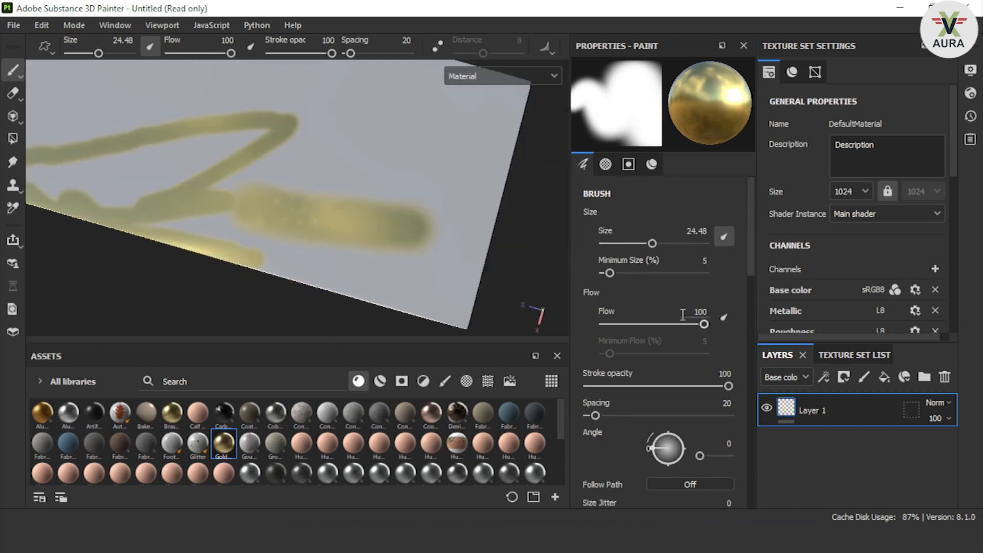
pyautogui.moveTo(650, 244); pyautogui.dragTo(608, 244)
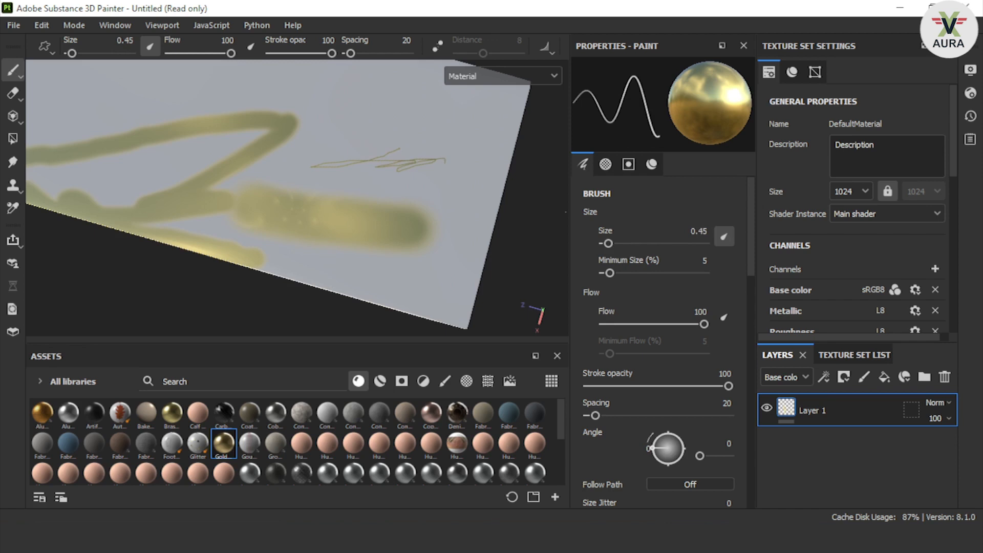
pyautogui.moveTo(617, 236)
pyautogui.mouseDown()
pyautogui.moveTo(636, 243)
pyautogui.moveTo(625, 248)
pyautogui.mouseUp()
# - Set the brush size to 23.23 and paint one hard-edged and one soft-edged brass stroke on the tabletop
pyautogui.moveTo(340, 256)
pyautogui.keyDown('alt'); pyautogui.mouseDown()
pyautogui.moveTo(351, 268)
pyautogui.moveTo(351, 256)
pyautogui.moveTo(312, 244)
pyautogui.mouseUp(); pyautogui.keyUp('alt')
pyautogui.moveTo(252, 168)
pyautogui.keyDown('ctrl'); pyautogui.mouseDown(button='right')
pyautogui.moveTo(277, 144)
pyautogui.moveTo(260, 127)
pyautogui.moveTo(273, 124)
pyautogui.mouseUp(button='right'); pyautogui.keyUp('ctrl')
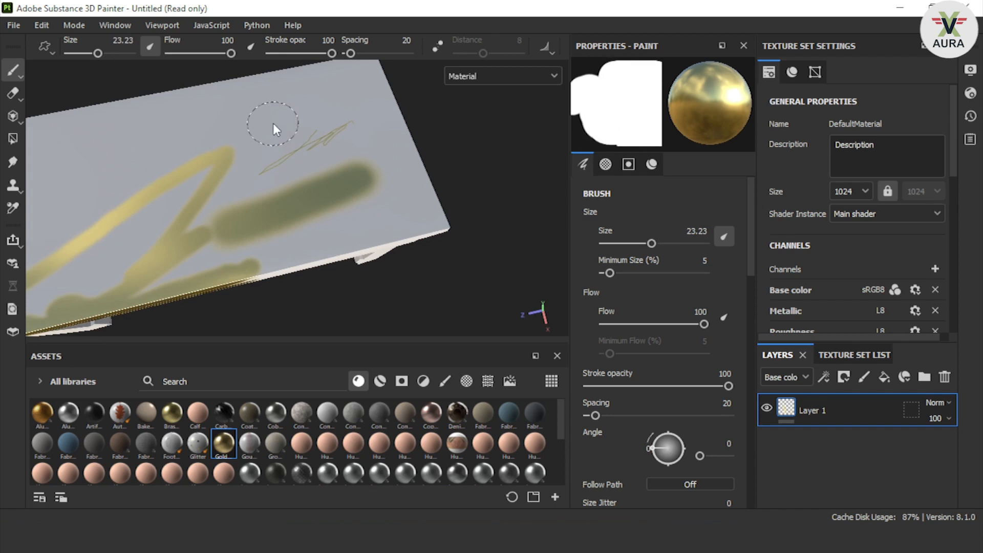
pyautogui.moveTo(339, 100); pyautogui.dragTo(221, 113)
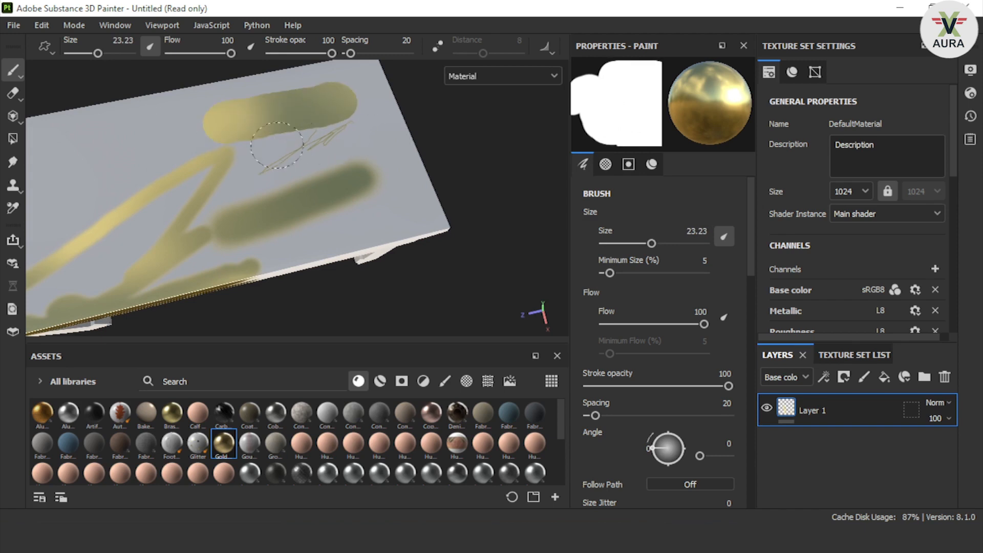
pyautogui.keyDown('ctrl'); pyautogui.moveTo(304, 151); pyautogui.dragTo(305, 151, button='right'); pyautogui.keyUp('ctrl')
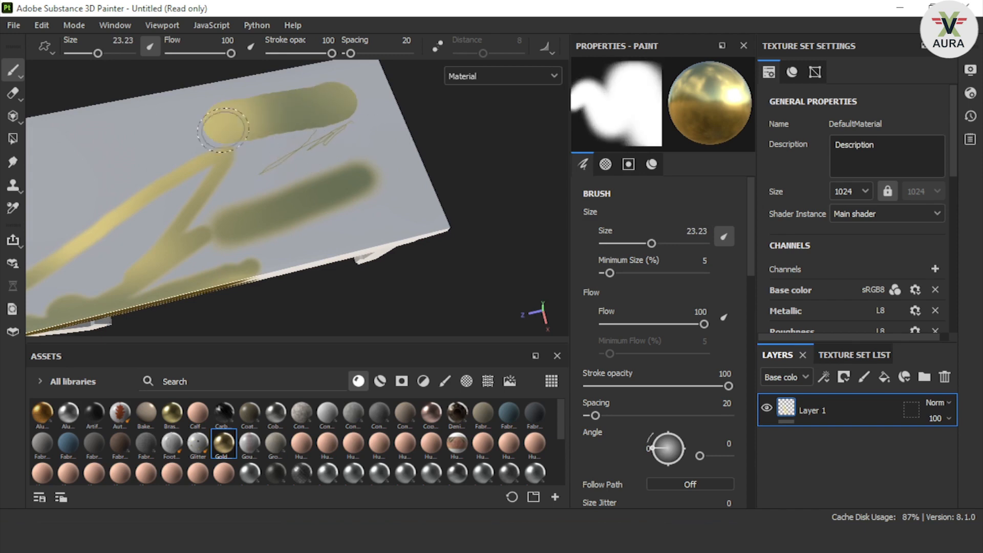
pyautogui.moveTo(181, 114); pyautogui.dragTo(55, 153)
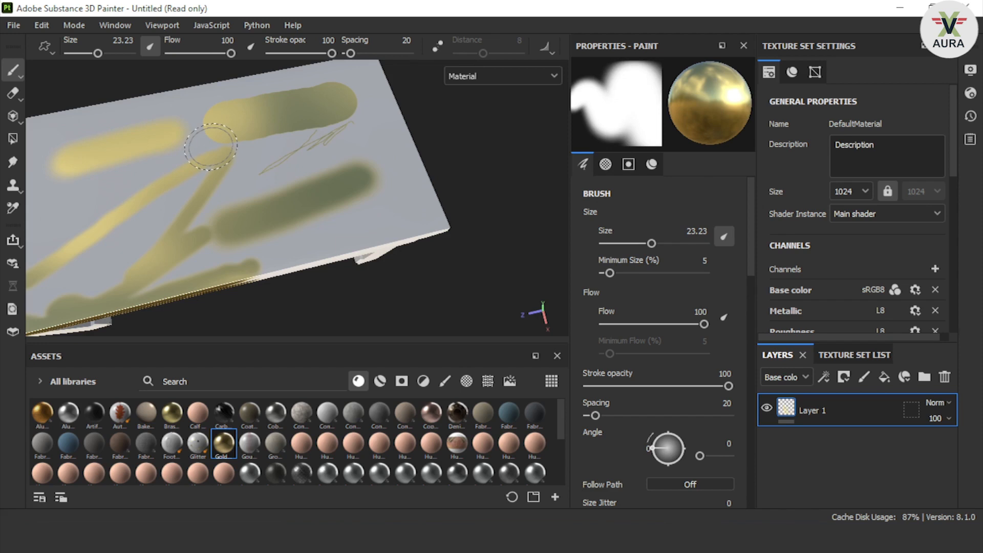
# - Reduce the brush size to 19.88 and undo all the brass strokes on the table, including one more test stroke
pyautogui.press('[')
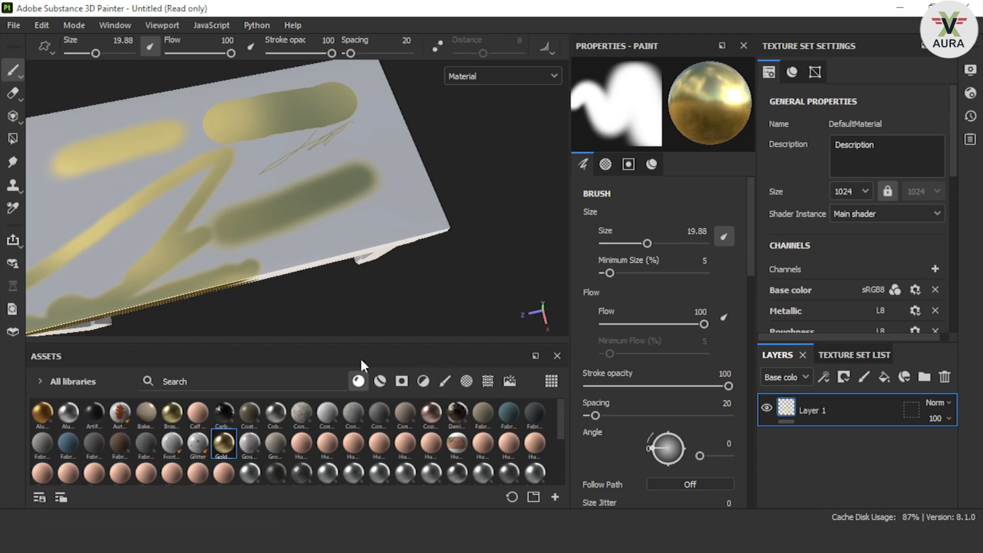
pyautogui.moveTo(324, 301)
pyautogui.keyDown('alt'); pyautogui.mouseDown()
pyautogui.moveTo(321, 184)
pyautogui.moveTo(298, 287)
pyautogui.mouseUp(); pyautogui.keyUp('alt')
pyautogui.hotkey('ctrl', 'z')
pyautogui.hotkey('ctrl', 'z')
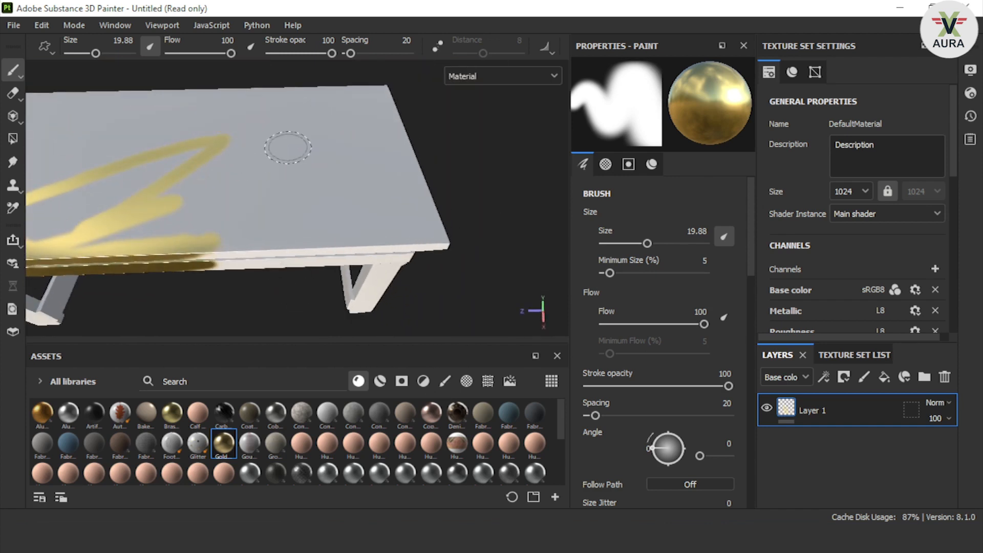
pyautogui.hotkey('ctrl', 'z')
pyautogui.hotkey('ctrl', 'z')
pyautogui.hotkey('ctrl', 'z')
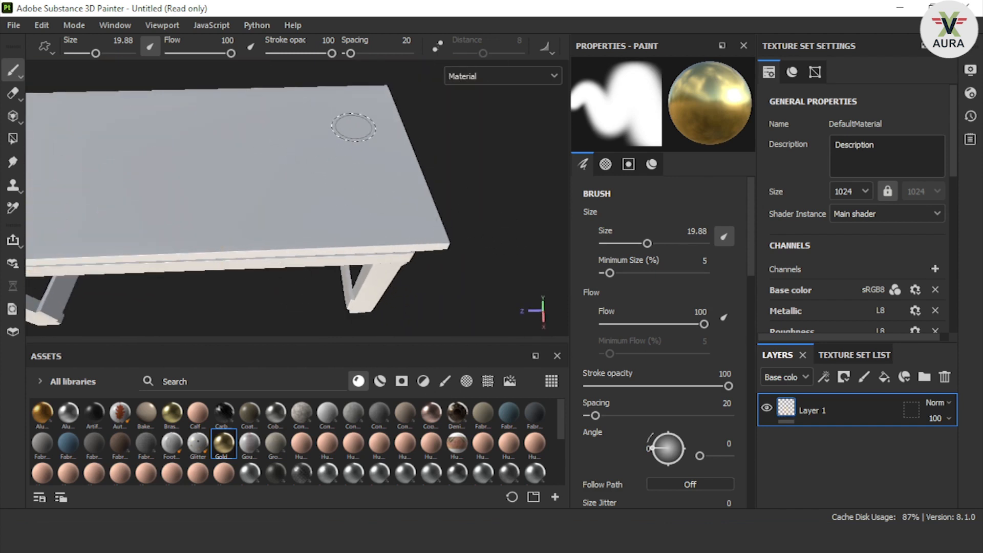
pyautogui.moveTo(354, 127); pyautogui.dragTo(127, 129)
pyautogui.hotkey('ctrl', 'z')
# - Lower the brush flow to 33 and paint overlapping brass strokes across the tabletop
pyautogui.moveTo(690, 324)
pyautogui.mouseDown()
pyautogui.moveTo(630, 324)
pyautogui.moveTo(657, 324)
pyautogui.mouseUp()
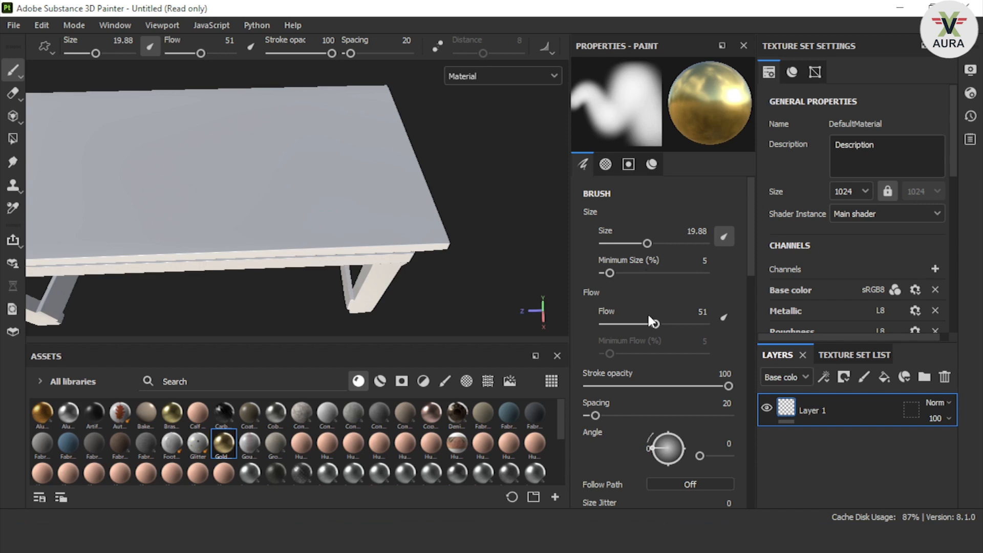
pyautogui.moveTo(656, 325); pyautogui.dragTo(637, 324)
pyautogui.moveTo(166, 100)
pyautogui.mouseDown()
pyautogui.moveTo(90, 122)
pyautogui.moveTo(176, 156)
pyautogui.moveTo(192, 227)
pyautogui.moveTo(409, 246)
pyautogui.mouseUp()
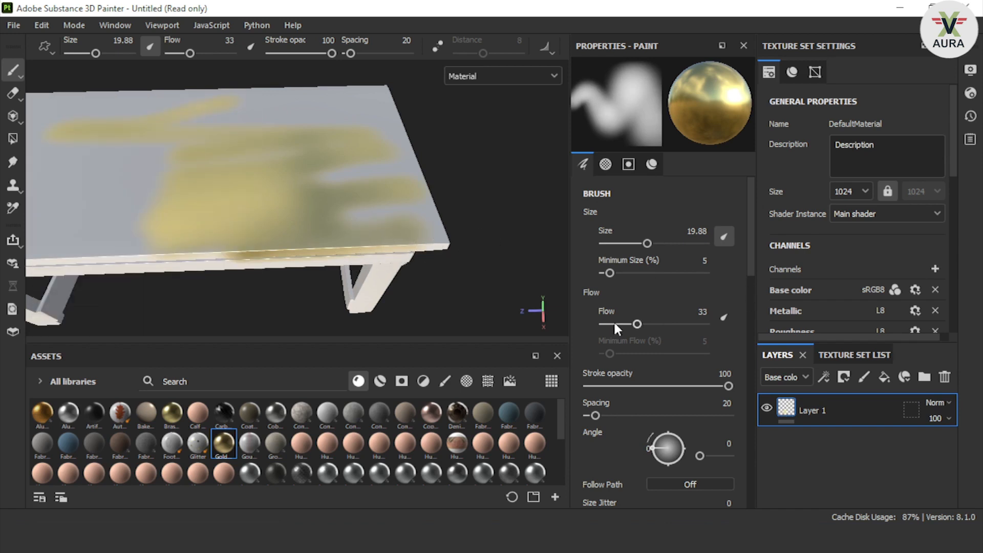
# - Set the flow to 100 and the stroke opacity to 13, and paint faint brass over the unpainted end of the tabletop
pyautogui.moveTo(638, 325); pyautogui.dragTo(709, 324)
pyautogui.moveTo(723, 391); pyautogui.dragTo(606, 386)
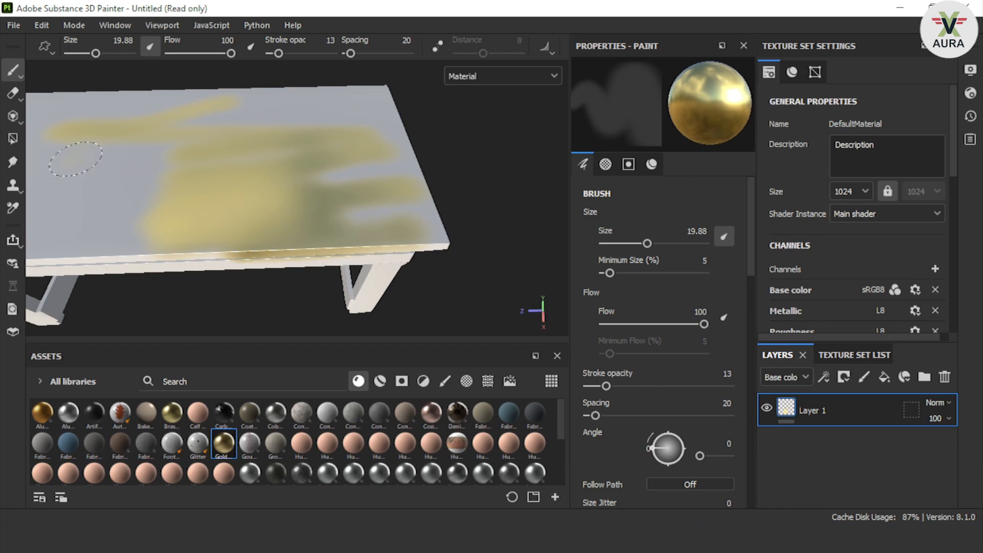
pyautogui.keyDown('alt'); pyautogui.moveTo(204, 285); pyautogui.dragTo(130, 240, button='right'); pyautogui.keyUp('alt')
pyautogui.moveTo(88, 257)
pyautogui.keyDown('alt'); pyautogui.mouseDown()
pyautogui.moveTo(241, 218)
pyautogui.moveTo(210, 222)
pyautogui.mouseUp(); pyautogui.keyUp('alt')
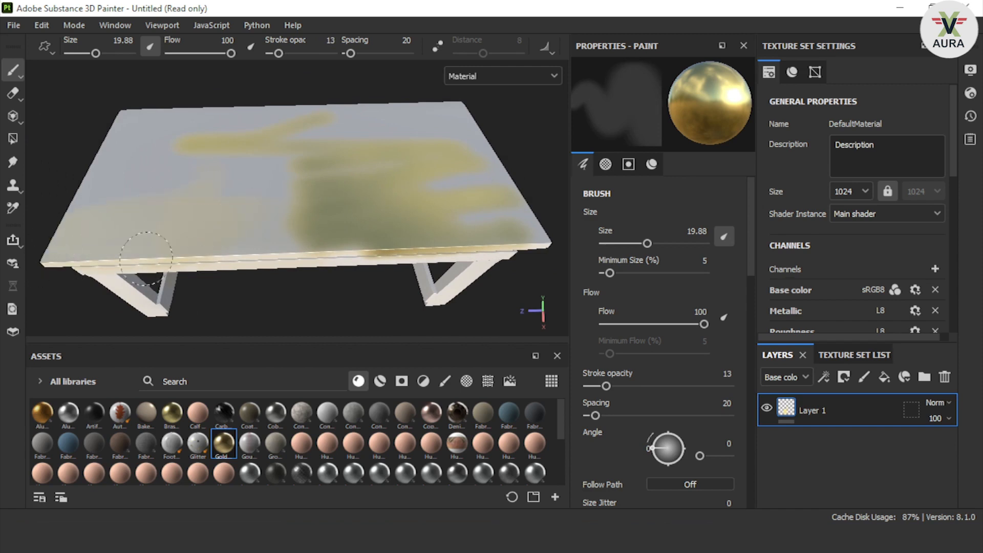
# - Set the stroke opacity to 100, try a flow of 69, restore it to 100, and paint solid brass over the faint tabletop area
pyautogui.scroll(5, 156, 210)
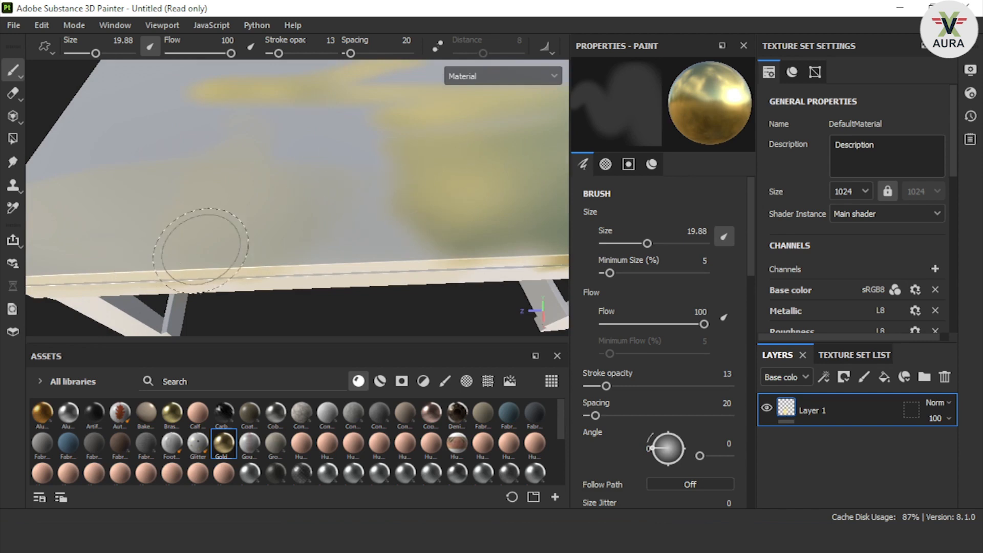
pyautogui.keyDown('alt'); pyautogui.moveTo(305, 245); pyautogui.dragTo(216, 268, button='middle'); pyautogui.keyUp('alt')
pyautogui.moveTo(607, 385)
pyautogui.mouseDown()
pyautogui.moveTo(729, 386)
pyautogui.moveTo(596, 388)
pyautogui.moveTo(745, 396)
pyautogui.moveTo(590, 394)
pyautogui.moveTo(754, 395)
pyautogui.mouseUp()
pyautogui.moveTo(658, 386)
pyautogui.mouseDown()
pyautogui.moveTo(599, 394)
pyautogui.moveTo(745, 408)
pyautogui.mouseUp()
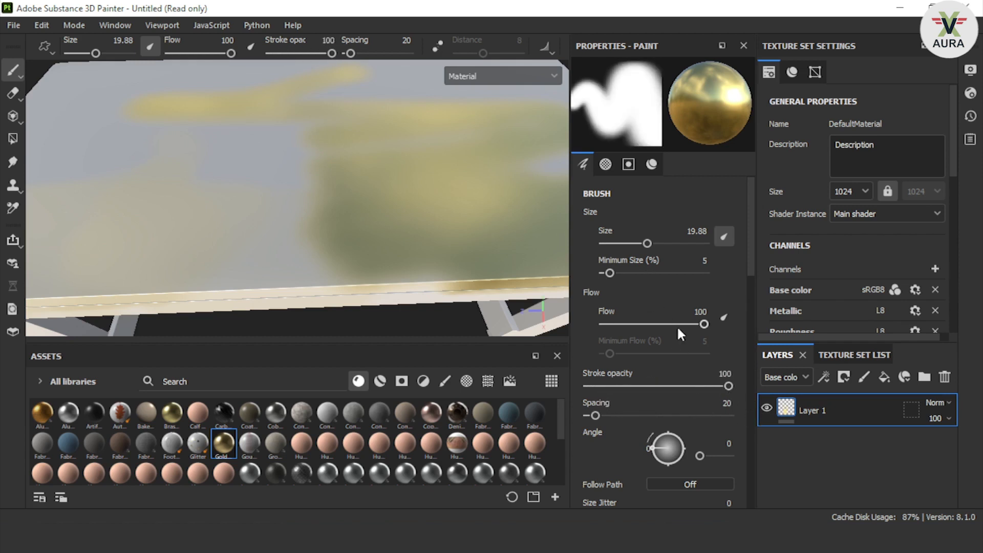
pyautogui.moveTo(704, 324); pyautogui.dragTo(674, 324)
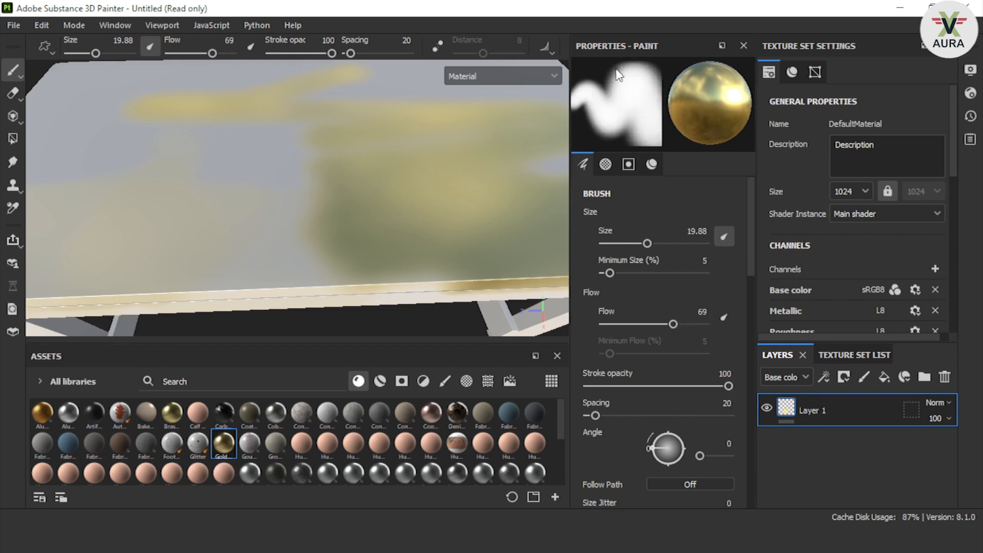
pyautogui.moveTo(674, 324)
pyautogui.mouseDown()
pyautogui.moveTo(599, 327)
pyautogui.moveTo(745, 330)
pyautogui.moveTo(605, 325)
pyautogui.moveTo(739, 333)
pyautogui.moveTo(607, 338)
pyautogui.moveTo(727, 339)
pyautogui.mouseUp()
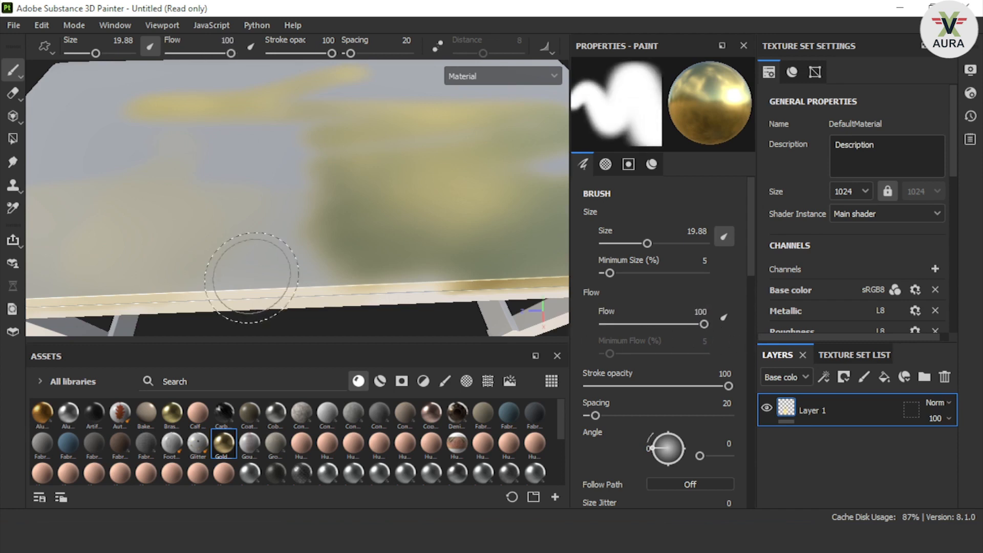
pyautogui.moveTo(259, 241)
pyautogui.mouseDown()
pyautogui.moveTo(131, 245)
pyautogui.moveTo(62, 215)
pyautogui.moveTo(69, 230)
pyautogui.mouseUp()
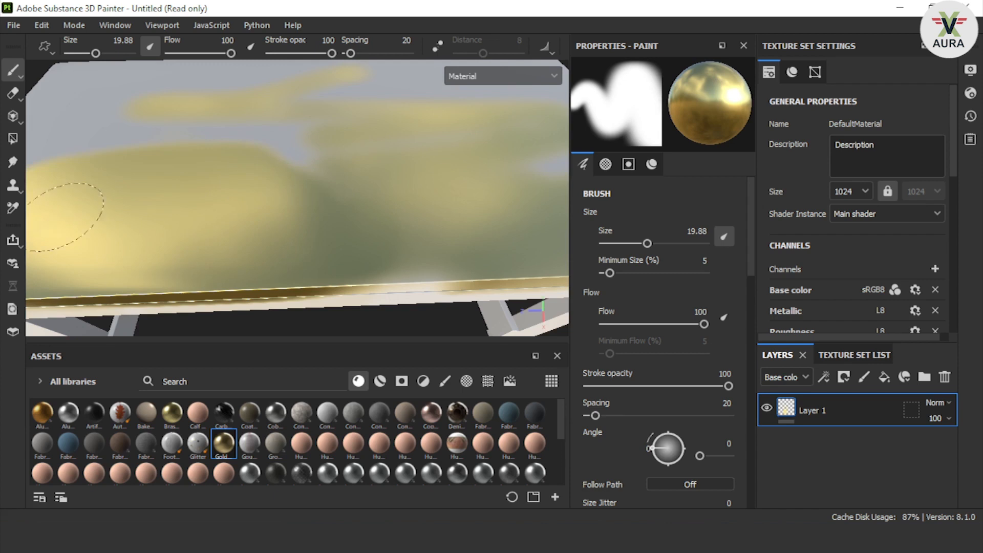
# - Try a brush flow of 14, restore it to 100, and undo all the brass strokes on the tabletop
pyautogui.moveTo(704, 324)
pyautogui.mouseDown()
pyautogui.moveTo(600, 325)
pyautogui.moveTo(618, 327)
pyautogui.mouseUp()
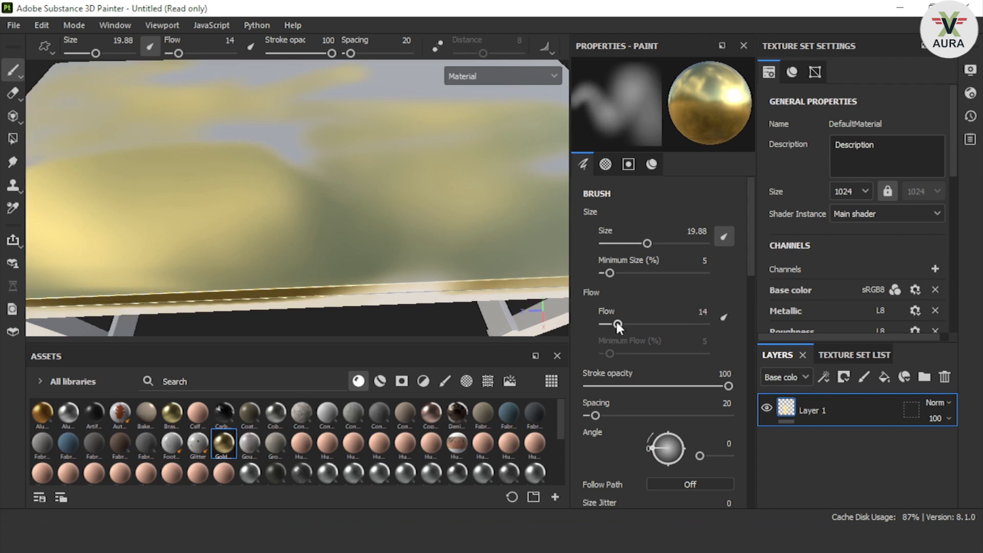
pyautogui.moveTo(618, 324); pyautogui.dragTo(742, 322)
pyautogui.press('f')
pyautogui.hotkey('ctrl', 'z')
pyautogui.hotkey('ctrl', 'z')
pyautogui.hotkey('ctrl', 'z')
pyautogui.hotkey('ctrl', 'z')
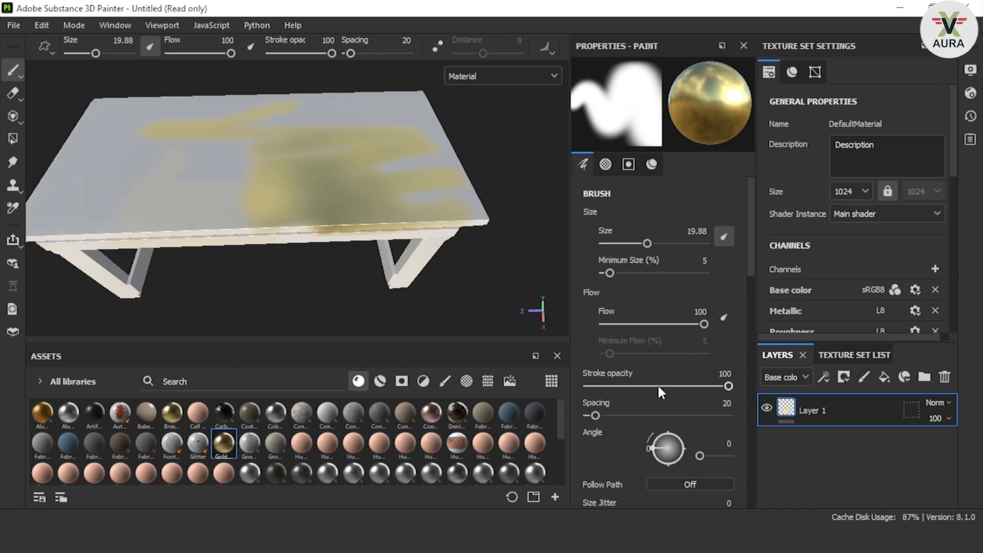
pyautogui.hotkey('ctrl', 'z')
# - Set a hard-edged brush with size 6.11 and spacing 1, and paint a solid brass stroke near the tabletop's front edge
pyautogui.scroll(-1, 653, 417)
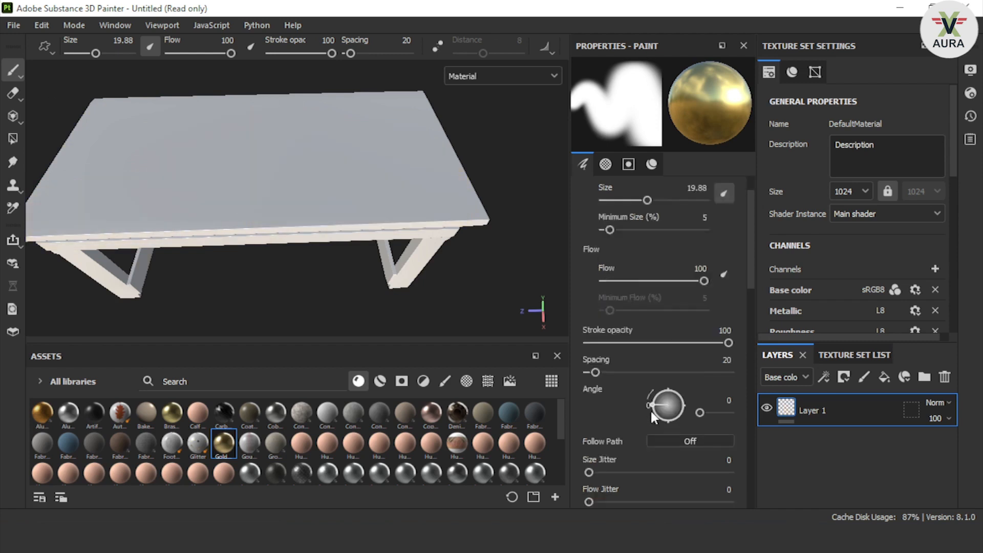
pyautogui.scroll(-1, 650, 410)
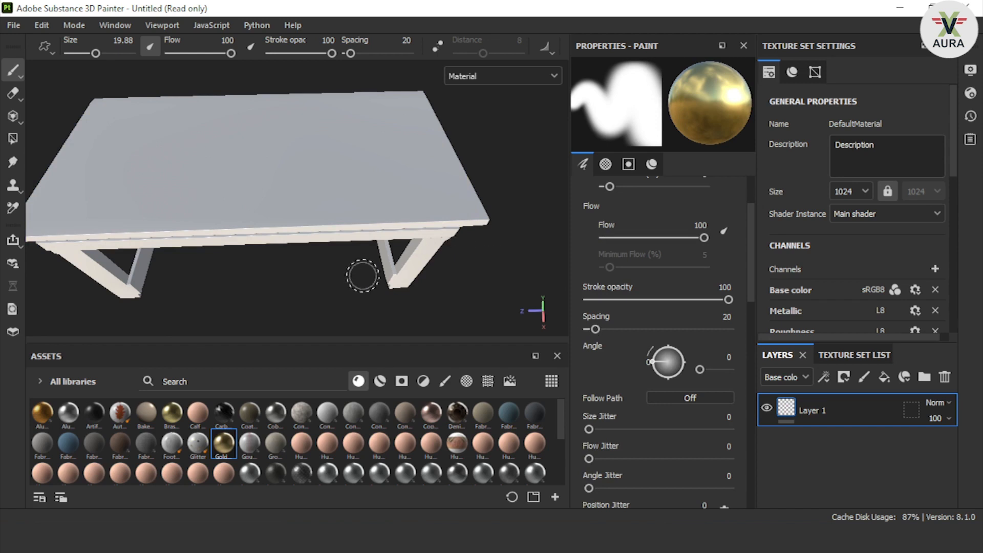
pyautogui.keyDown('alt'); pyautogui.moveTo(362, 274); pyautogui.dragTo(414, 314, button='middle'); pyautogui.keyUp('alt')
pyautogui.rightClick(354, 210)
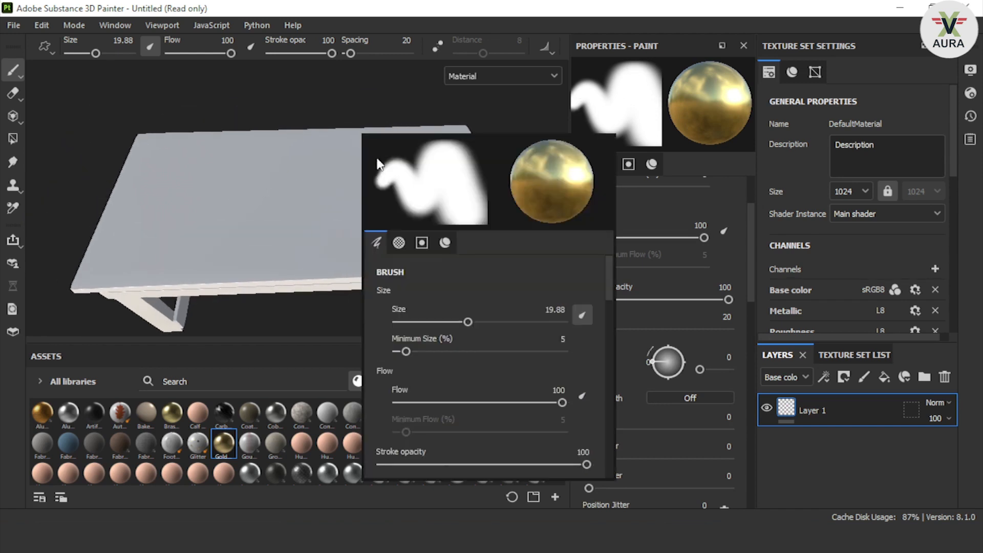
pyautogui.click(342, 208)
pyautogui.moveTo(351, 213)
pyautogui.keyDown('ctrl'); pyautogui.mouseDown(button='right')
pyautogui.moveTo(366, 171)
pyautogui.moveTo(366, 214)
pyautogui.moveTo(404, 220)
pyautogui.mouseUp(button='right'); pyautogui.keyUp('ctrl')
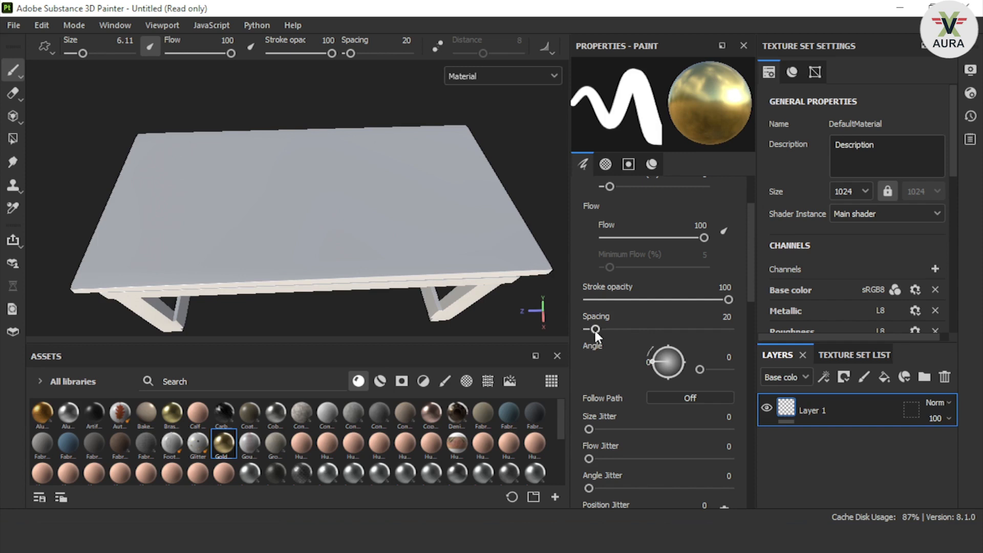
pyautogui.moveTo(590, 336); pyautogui.dragTo(580, 336)
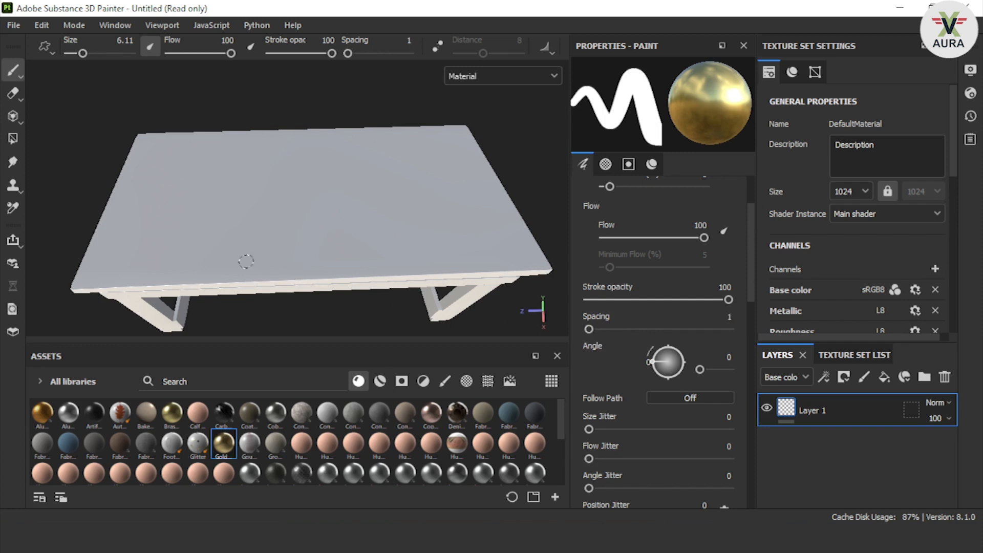
pyautogui.moveTo(157, 253); pyautogui.dragTo(323, 259)
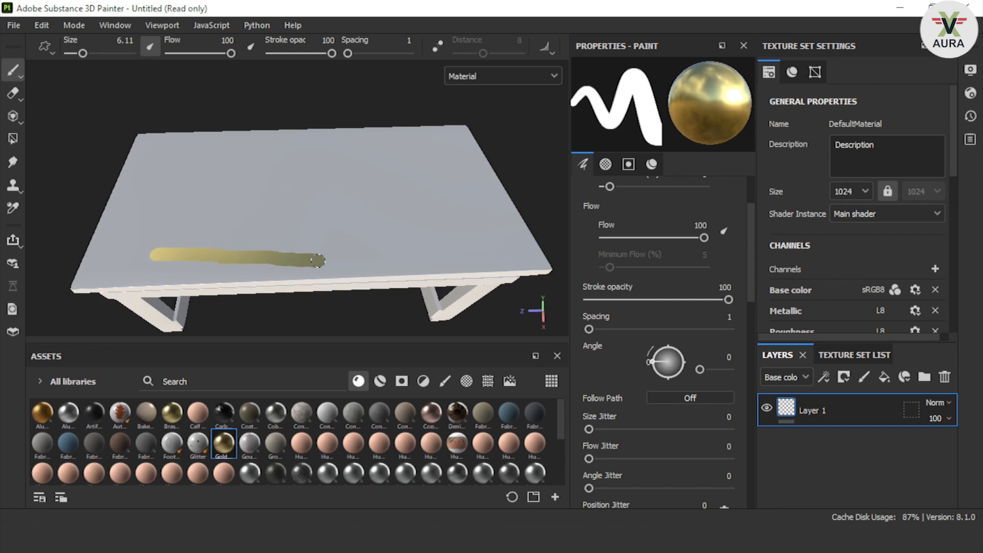
pyautogui.scroll(3, 221, 256)
pyautogui.scroll(3, 238, 275)
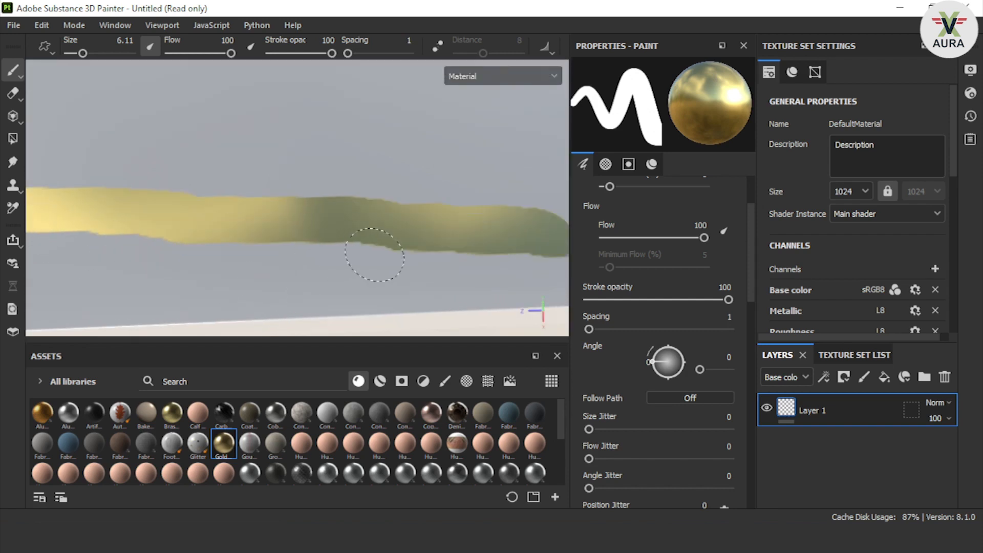
# - Set the brush spacing to 139 and paint two dotted brass strokes behind the solid stroke
pyautogui.scroll(-1, 374, 246)
pyautogui.scroll(-2, 374, 241)
pyautogui.moveTo(598, 324); pyautogui.dragTo(636, 330)
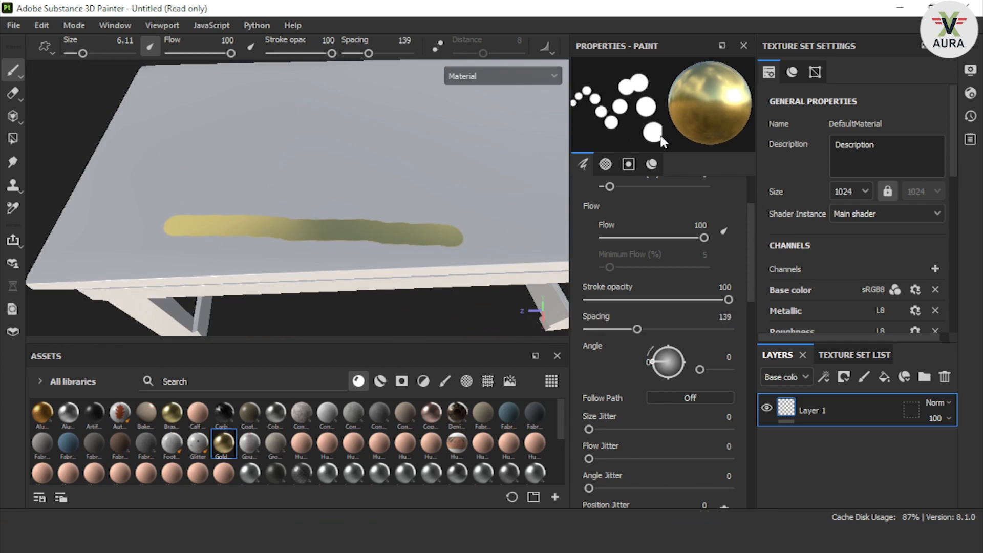
pyautogui.moveTo(186, 190)
pyautogui.mouseDown()
pyautogui.moveTo(353, 196)
pyautogui.moveTo(508, 185)
pyautogui.mouseUp()
pyautogui.moveTo(175, 154)
pyautogui.mouseDown()
pyautogui.moveTo(221, 163)
pyautogui.moveTo(322, 145)
pyautogui.moveTo(450, 158)
pyautogui.moveTo(376, 162)
pyautogui.mouseUp()
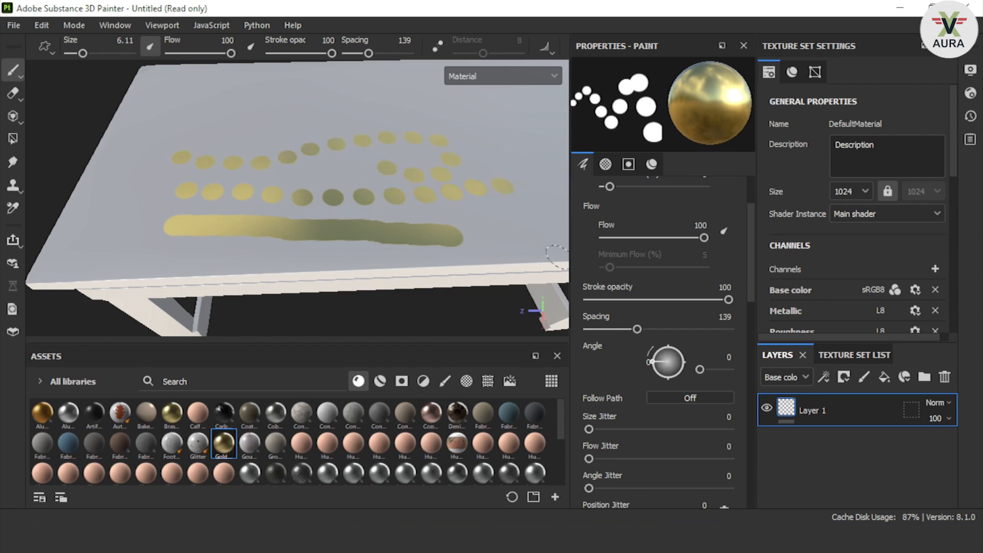
# - Widen the spacing for a sparser row of brass dots, and reduce it to 65 for a beaded stroke farther back
pyautogui.moveTo(637, 329); pyautogui.dragTo(690, 330)
pyautogui.moveTo(197, 140)
pyautogui.mouseDown()
pyautogui.moveTo(353, 112)
pyautogui.moveTo(463, 139)
pyautogui.mouseUp()
pyautogui.moveTo(638, 329)
pyautogui.mouseDown()
pyautogui.moveTo(596, 331)
pyautogui.moveTo(611, 329)
pyautogui.mouseUp()
pyautogui.moveTo(197, 123); pyautogui.dragTo(384, 93)
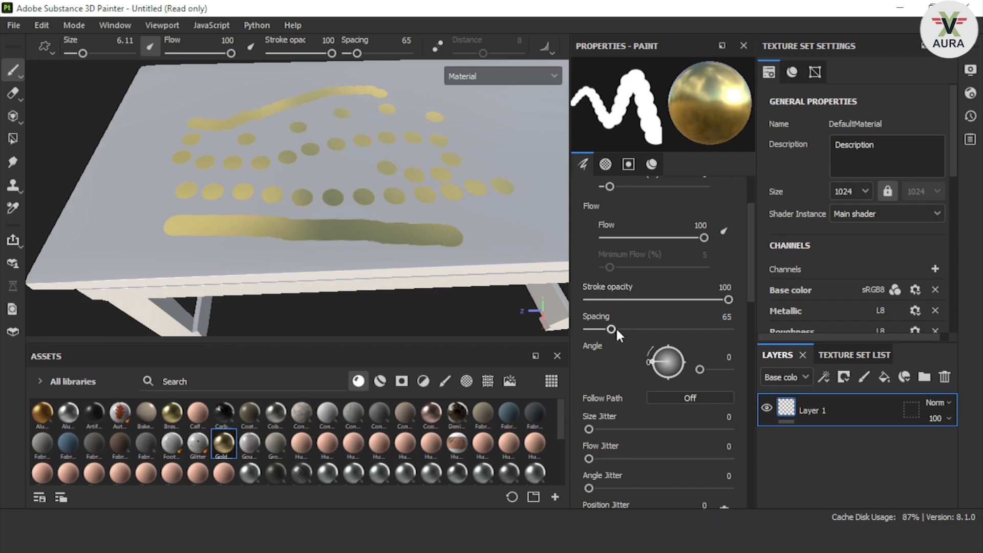
# - Set the spacing to 110 and size jitter to 100, paint two dotted test strokes, and undo every stroke except the solid one
pyautogui.moveTo(612, 329)
pyautogui.mouseDown()
pyautogui.moveTo(578, 328)
pyautogui.moveTo(628, 331)
pyautogui.mouseUp()
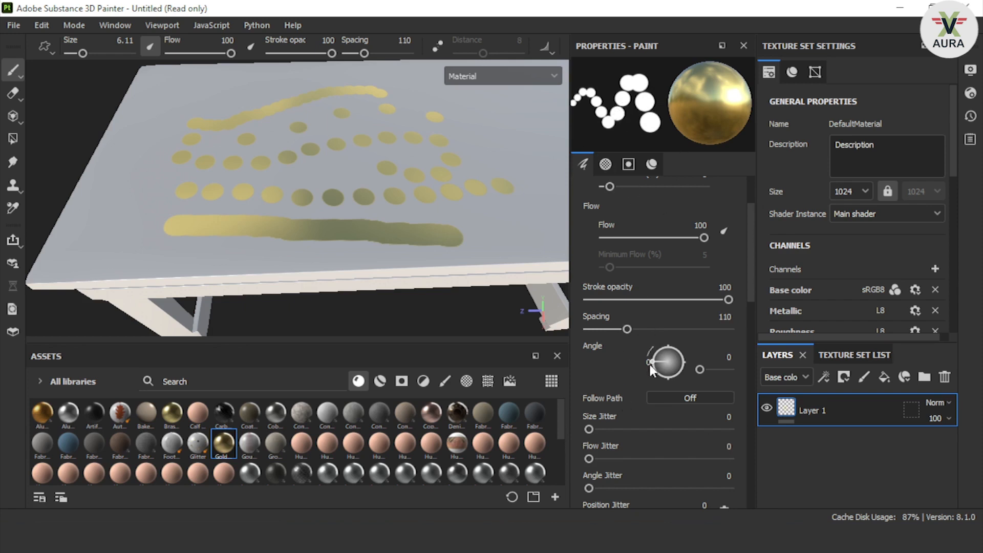
pyautogui.scroll(-1, 604, 362)
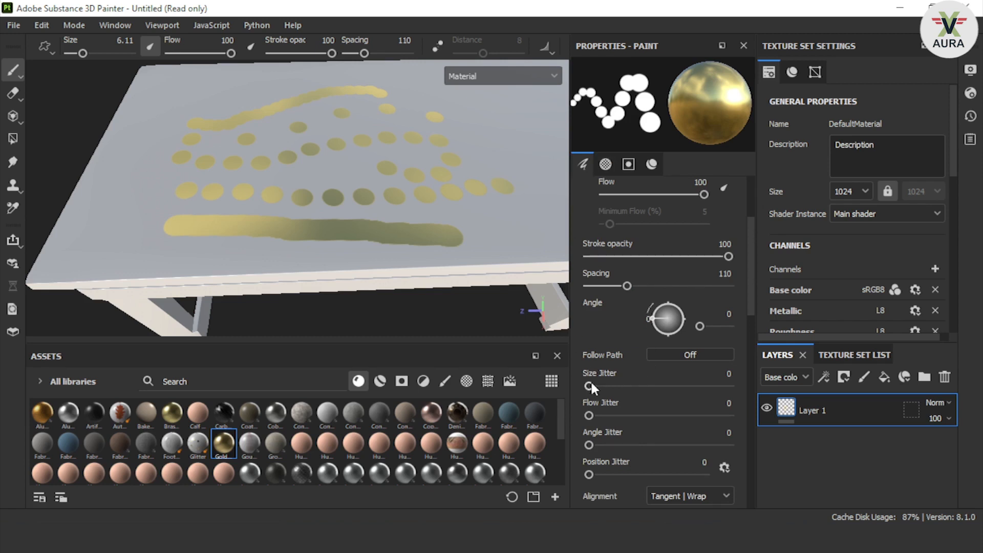
pyautogui.moveTo(590, 387); pyautogui.dragTo(741, 392)
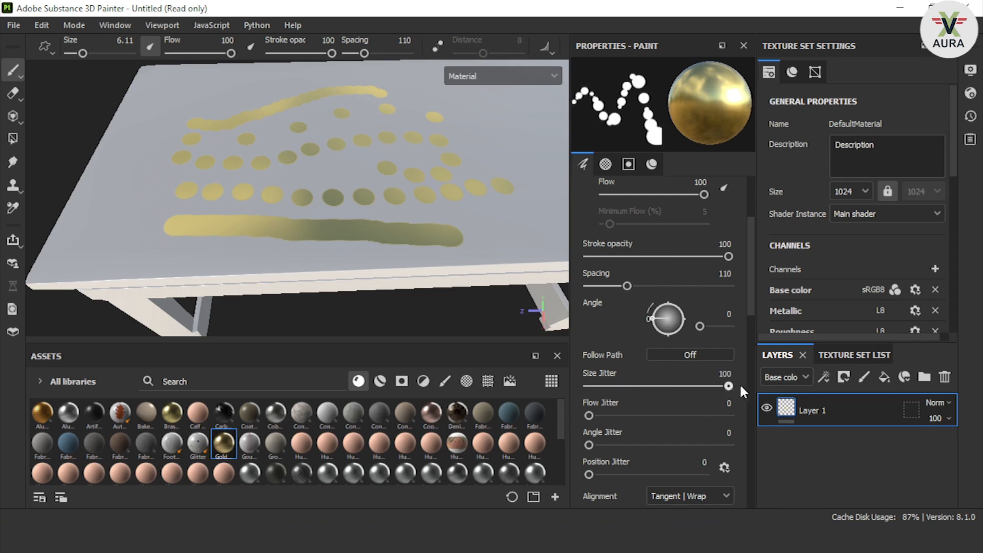
pyautogui.moveTo(539, 116)
pyautogui.mouseDown()
pyautogui.moveTo(507, 138)
pyautogui.moveTo(249, 171)
pyautogui.mouseUp()
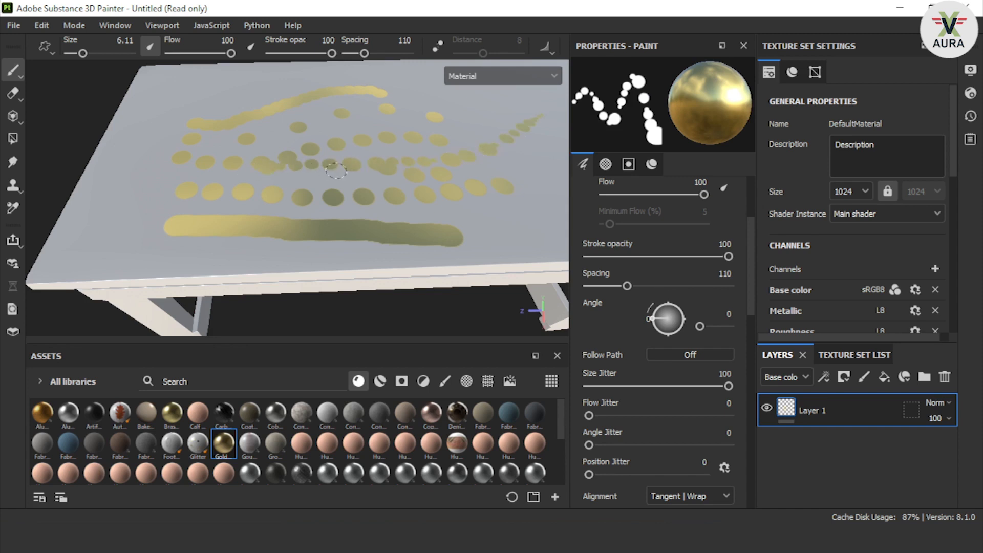
pyautogui.hotkey('ctrl', 'z')
pyautogui.hotkey('ctrl', 'z')
pyautogui.hotkey('ctrl', 'z')
pyautogui.hotkey('ctrl', 'z')
pyautogui.moveTo(542, 127)
pyautogui.mouseDown()
pyautogui.moveTo(425, 177)
pyautogui.moveTo(287, 144)
pyautogui.moveTo(216, 171)
pyautogui.moveTo(226, 167)
pyautogui.mouseUp()
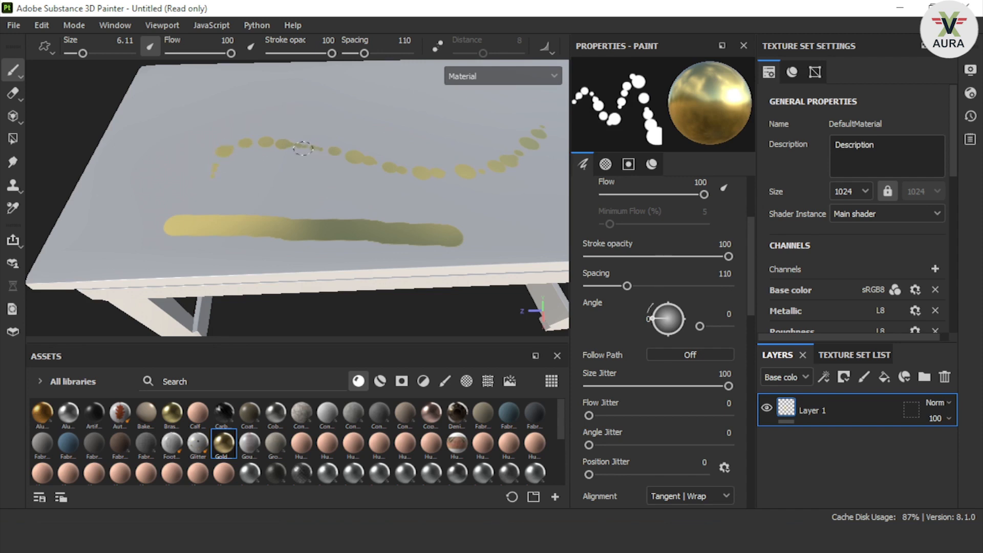
pyautogui.hotkey('ctrl', 'z')
# - Reset the size jitter to 0, paint dotted brass strokes with flow jitter 79, undo them, and return the flow jitter to 0
pyautogui.moveTo(635, 390)
pyautogui.mouseDown()
pyautogui.moveTo(580, 383)
pyautogui.moveTo(599, 415)
pyautogui.moveTo(699, 415)
pyautogui.mouseUp()
pyautogui.moveTo(502, 139)
pyautogui.mouseDown()
pyautogui.moveTo(482, 154)
pyautogui.moveTo(430, 158)
pyautogui.moveTo(260, 143)
pyautogui.mouseUp()
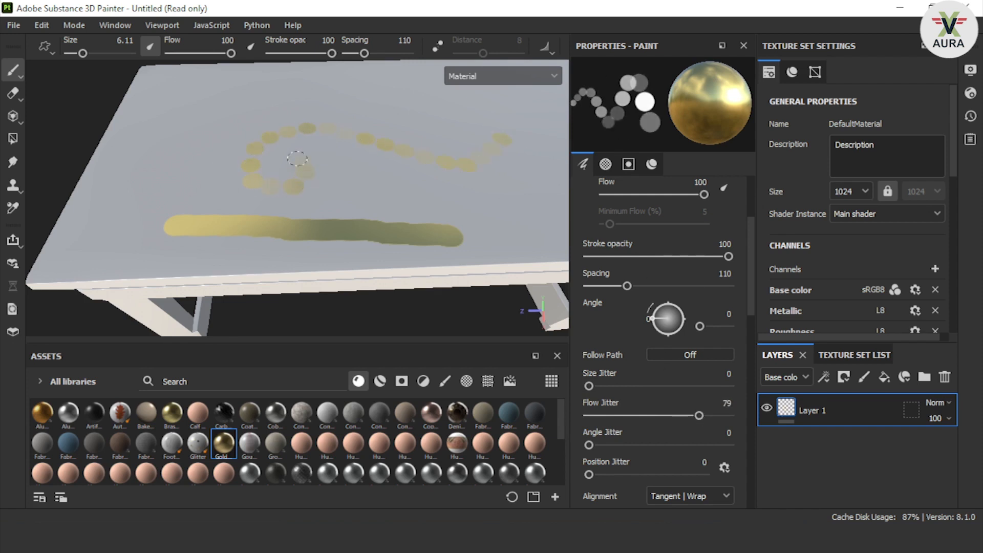
pyautogui.moveTo(178, 133); pyautogui.dragTo(212, 122)
pyautogui.moveTo(146, 171); pyautogui.dragTo(89, 185)
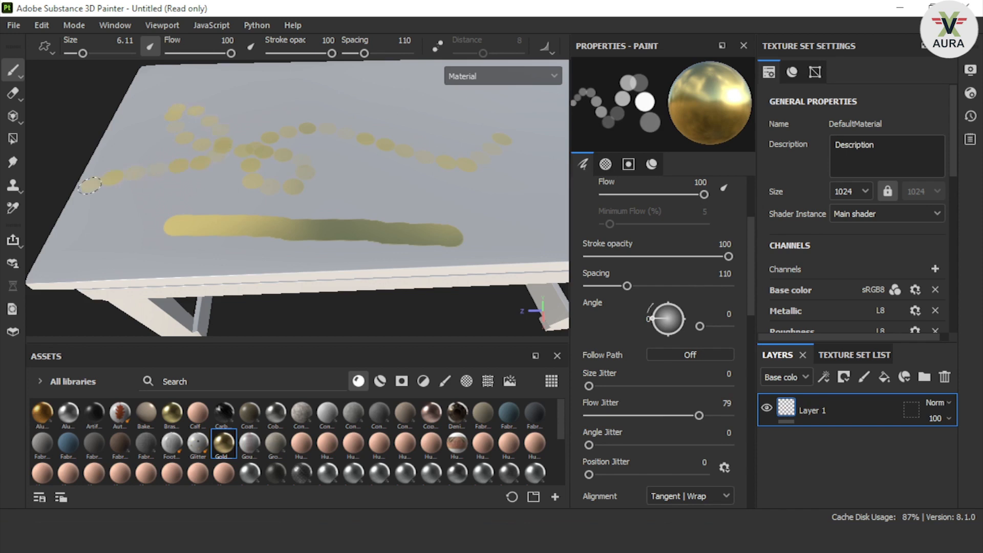
pyautogui.hotkey('ctrl', 'z')
pyautogui.hotkey('ctrl', 'z')
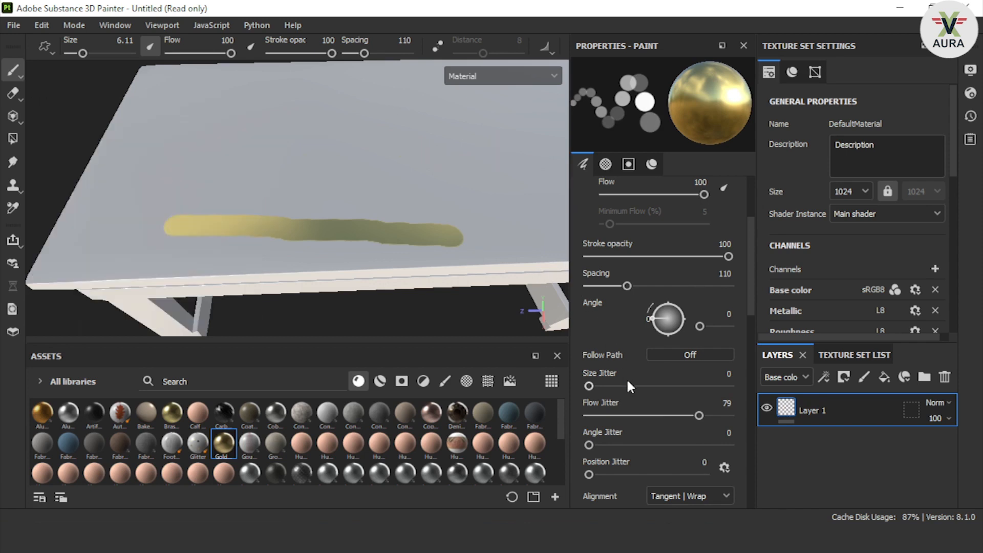
pyautogui.moveTo(699, 416)
pyautogui.mouseDown()
pyautogui.moveTo(588, 414)
pyautogui.moveTo(682, 444)
pyautogui.moveTo(589, 451)
pyautogui.mouseUp()
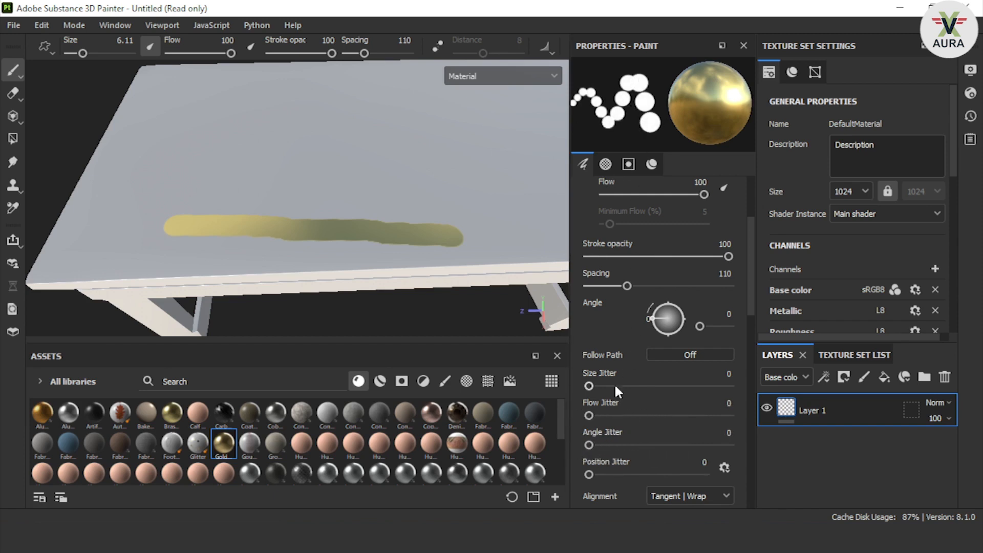
# - Scatter brass dots across the back of the tabletop with position jitter 100, and reset the position jitter to 0
pyautogui.moveTo(588, 475)
pyautogui.mouseDown()
pyautogui.moveTo(698, 468)
pyautogui.moveTo(567, 477)
pyautogui.moveTo(741, 467)
pyautogui.mouseUp()
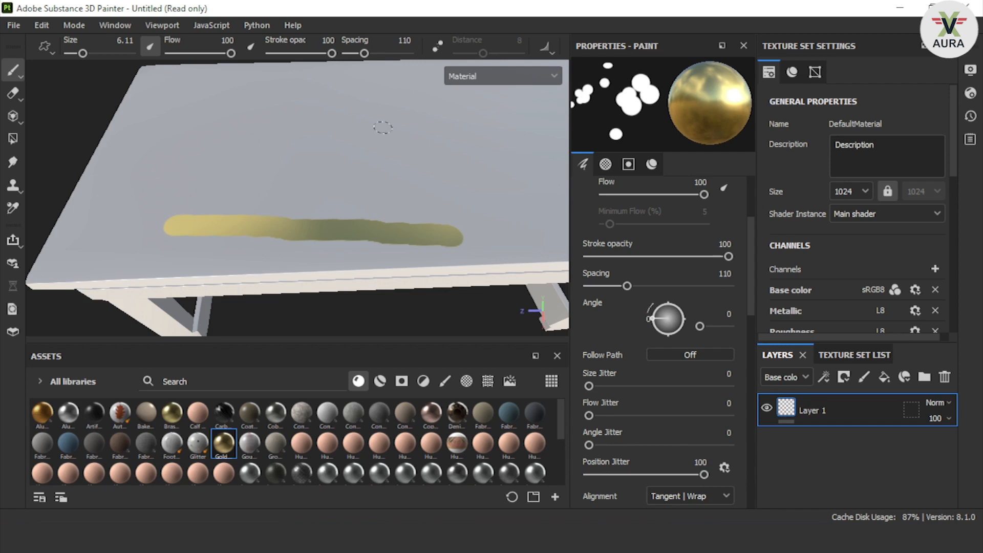
pyautogui.moveTo(504, 132); pyautogui.dragTo(479, 137)
pyautogui.moveTo(364, 139); pyautogui.dragTo(144, 141)
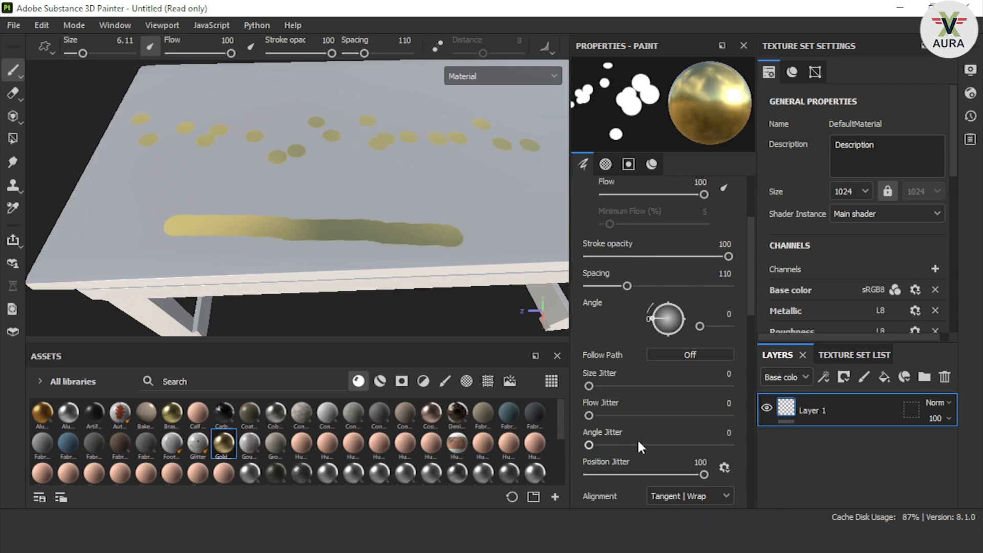
pyautogui.moveTo(705, 475); pyautogui.dragTo(566, 476)
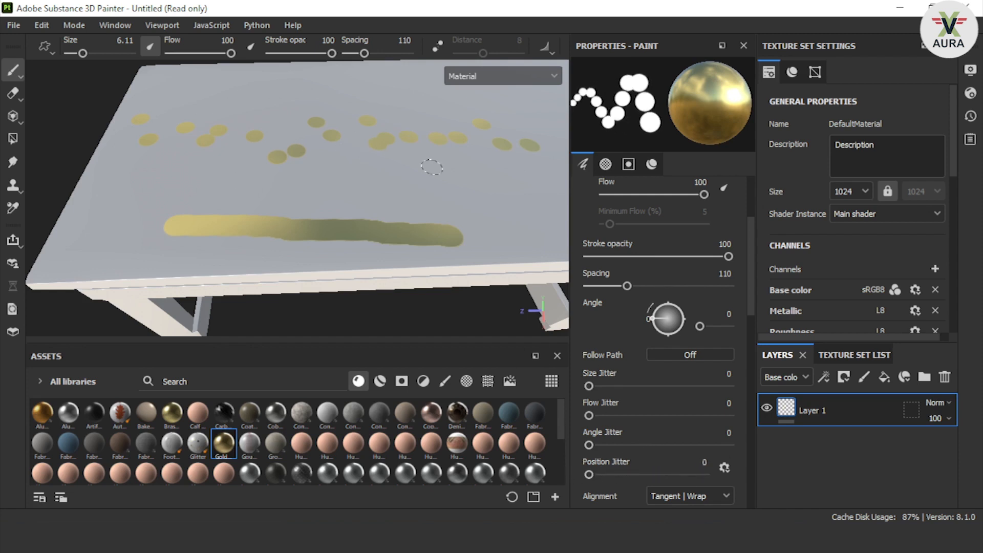
# - Load the silver aluminium material into the brush and paint overlapping dots over most of the solid brass stroke
pyautogui.scroll(-5, 641, 354)
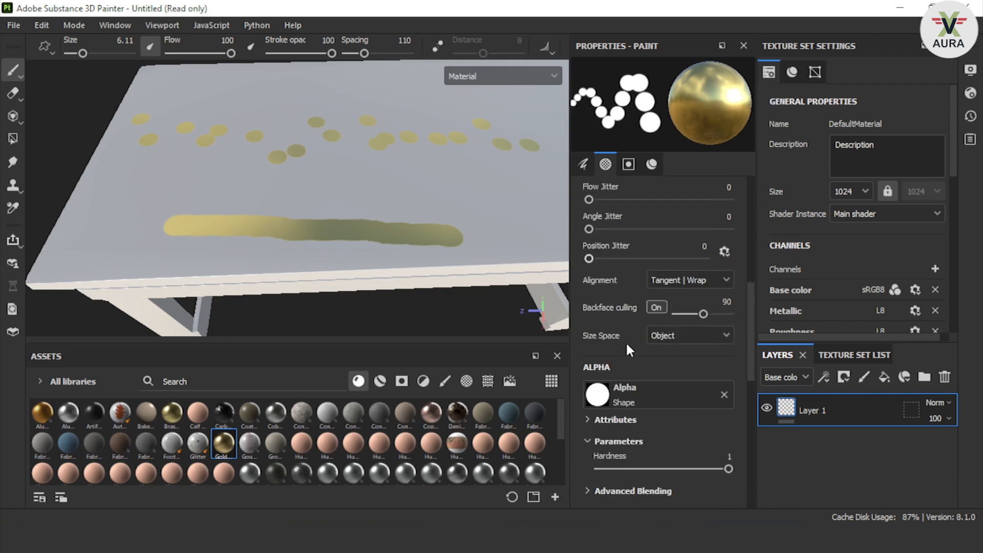
pyautogui.scroll(-2, 640, 369)
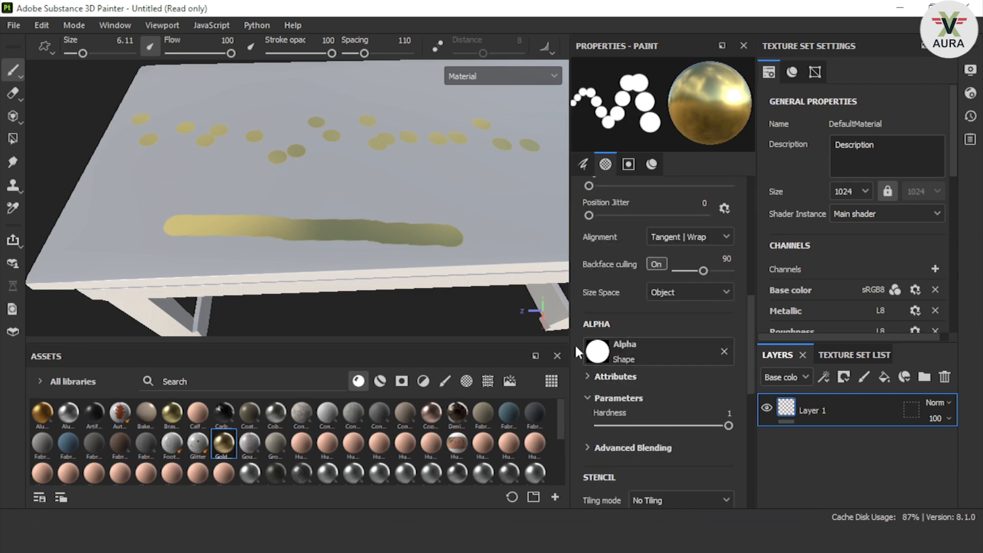
pyautogui.scroll(-4, 640, 366)
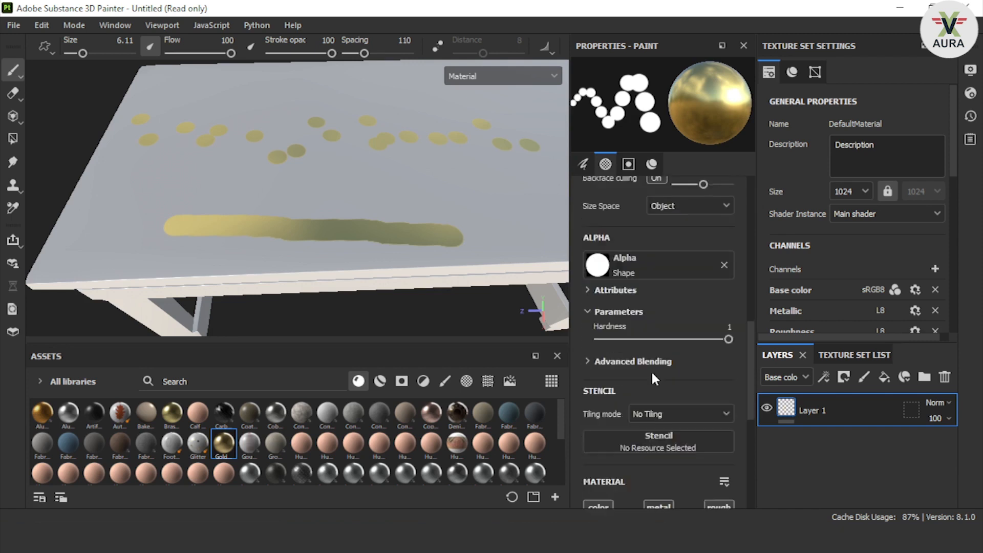
pyautogui.scroll(-4, 629, 358)
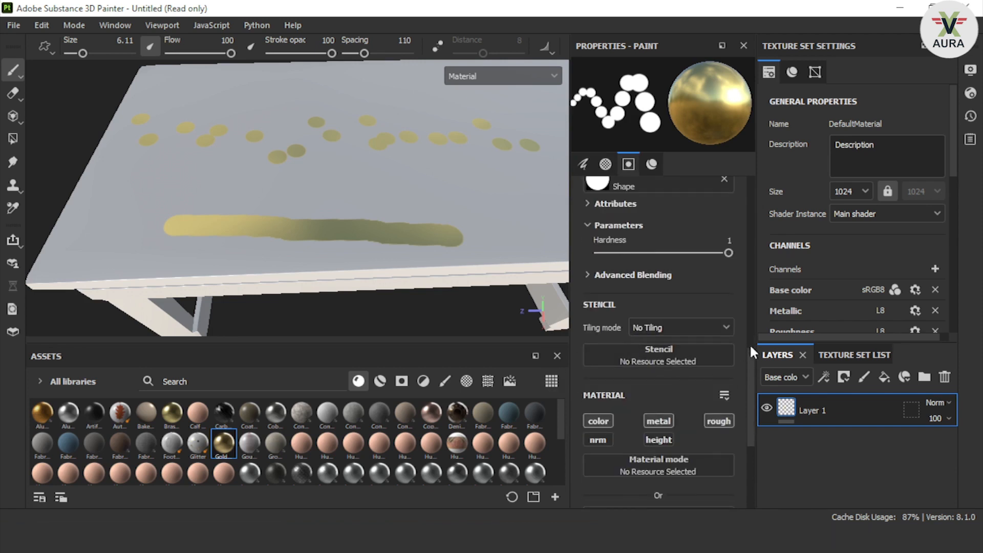
pyautogui.scroll(-5, 665, 362)
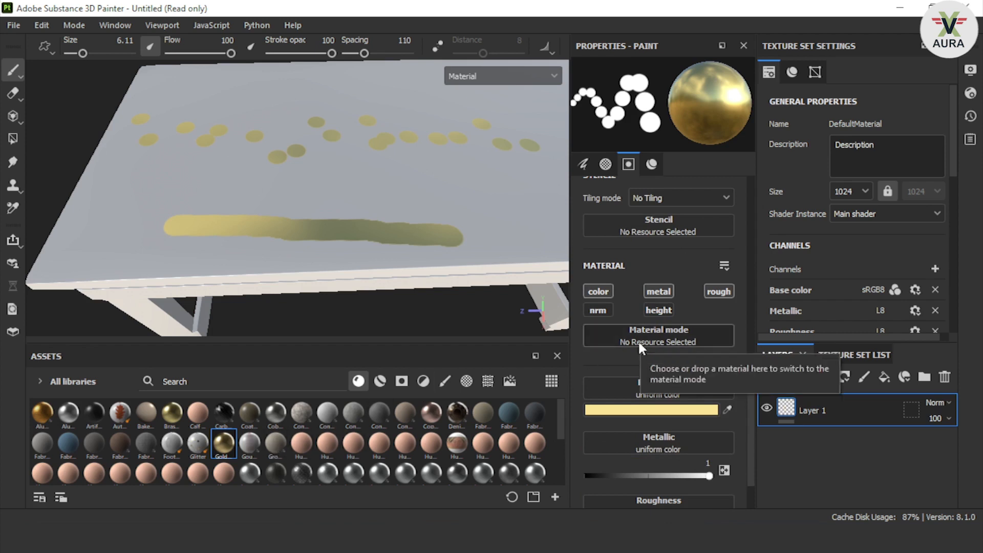
pyautogui.moveTo(218, 424)
pyautogui.moveTo(68, 412); pyautogui.dragTo(652, 328)
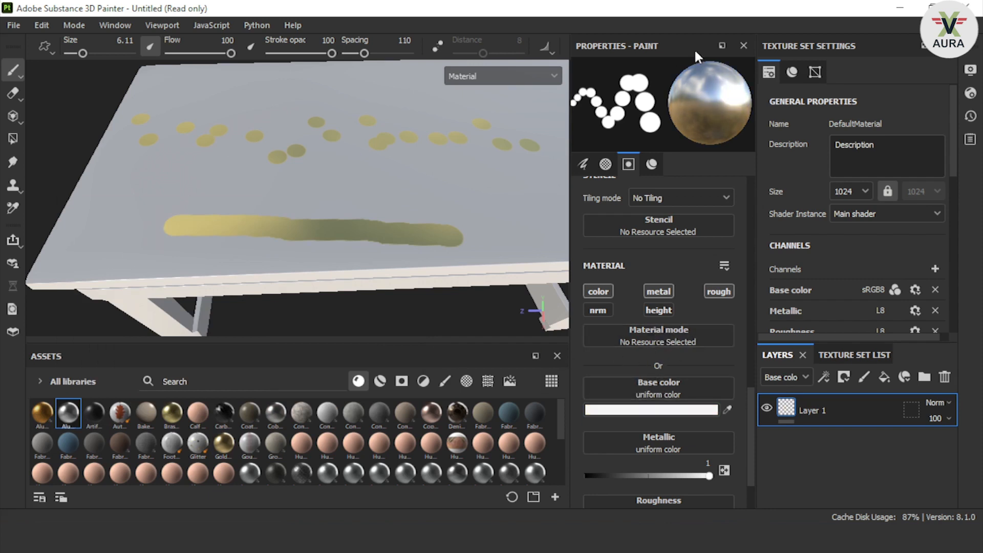
pyautogui.moveTo(269, 197)
pyautogui.mouseDown()
pyautogui.moveTo(317, 197)
pyautogui.moveTo(266, 230)
pyautogui.moveTo(410, 236)
pyautogui.moveTo(362, 230)
pyautogui.moveTo(533, 215)
pyautogui.mouseUp()
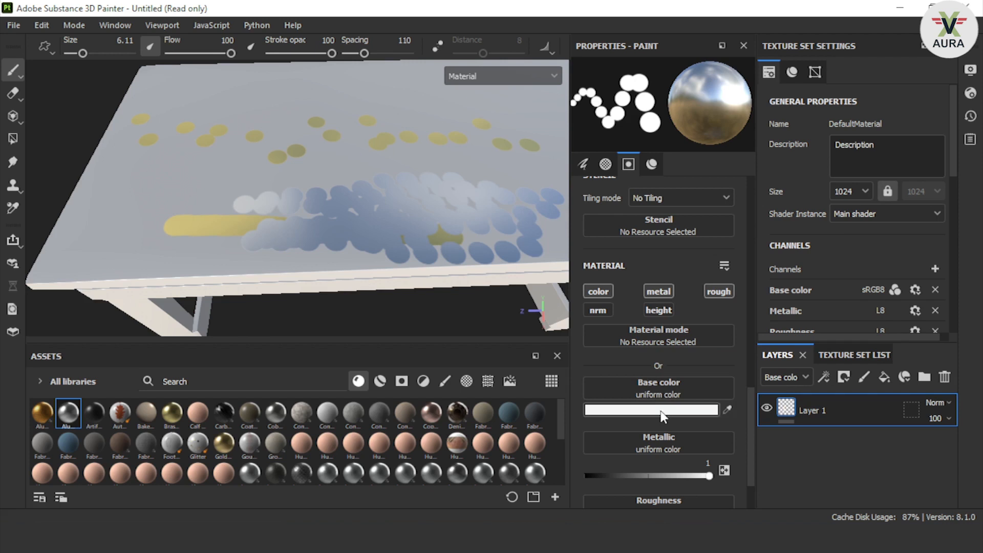
# - Try a metallic value of 0.1073 on the brush material, restore it to 1, and experiment with the roughness
pyautogui.scroll(-2, 661, 415)
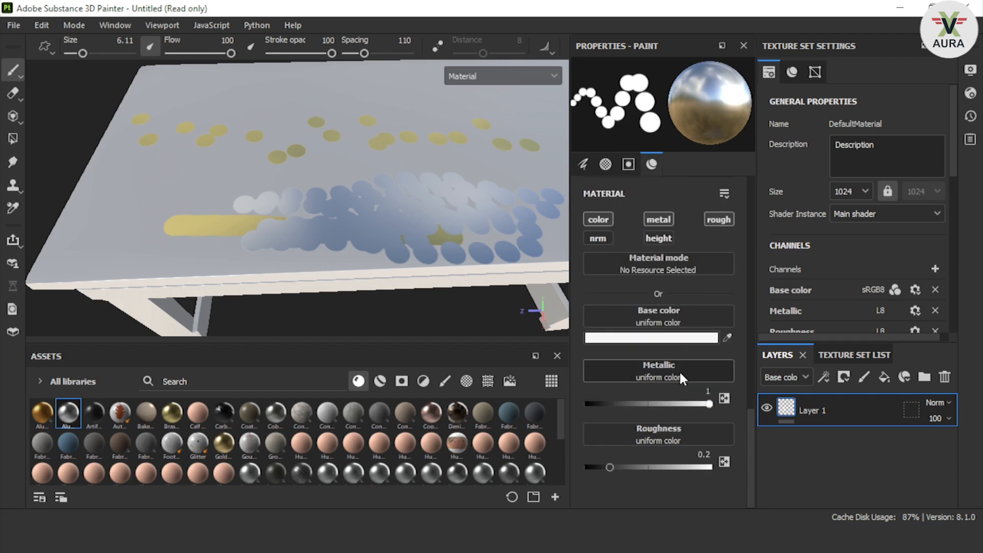
pyautogui.moveTo(706, 404); pyautogui.dragTo(597, 414)
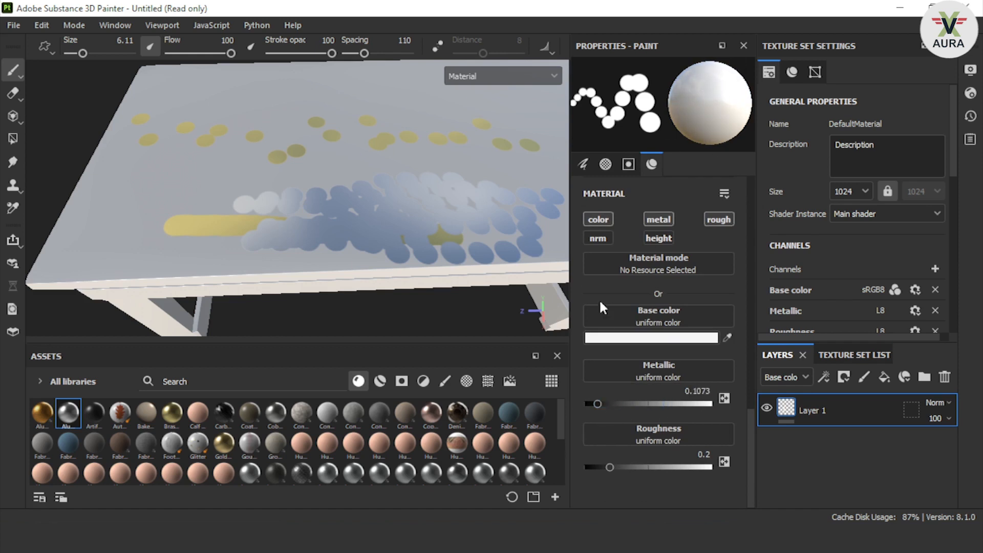
pyautogui.moveTo(595, 402); pyautogui.dragTo(727, 402)
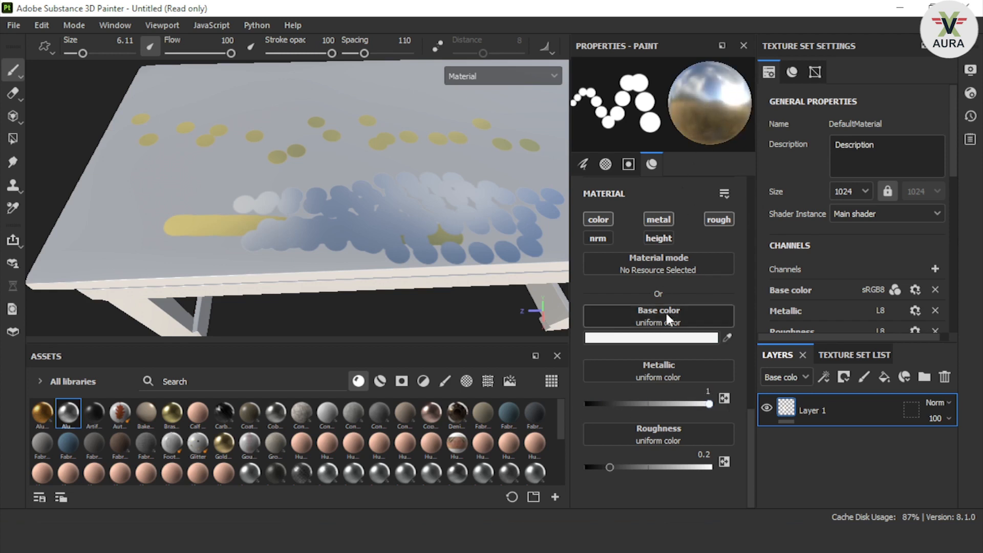
pyautogui.click(606, 466)
pyautogui.moveTo(606, 467)
pyautogui.mouseDown()
pyautogui.moveTo(570, 471)
pyautogui.moveTo(681, 467)
pyautogui.moveTo(561, 471)
pyautogui.moveTo(720, 469)
pyautogui.moveTo(733, 478)
pyautogui.moveTo(585, 481)
pyautogui.moveTo(591, 471)
pyautogui.moveTo(653, 473)
pyautogui.moveTo(610, 467)
pyautogui.mouseUp()
pyautogui.scroll(20, 681, 328)
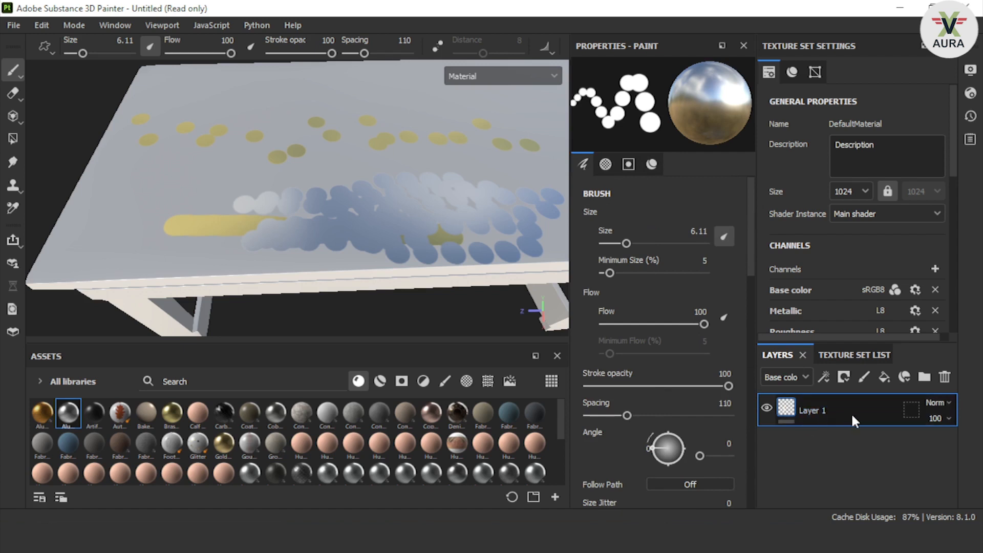
# - Apply the Aluminium Pure material to the whole table as a fill layer above Layer 1
pyautogui.click(865, 377)
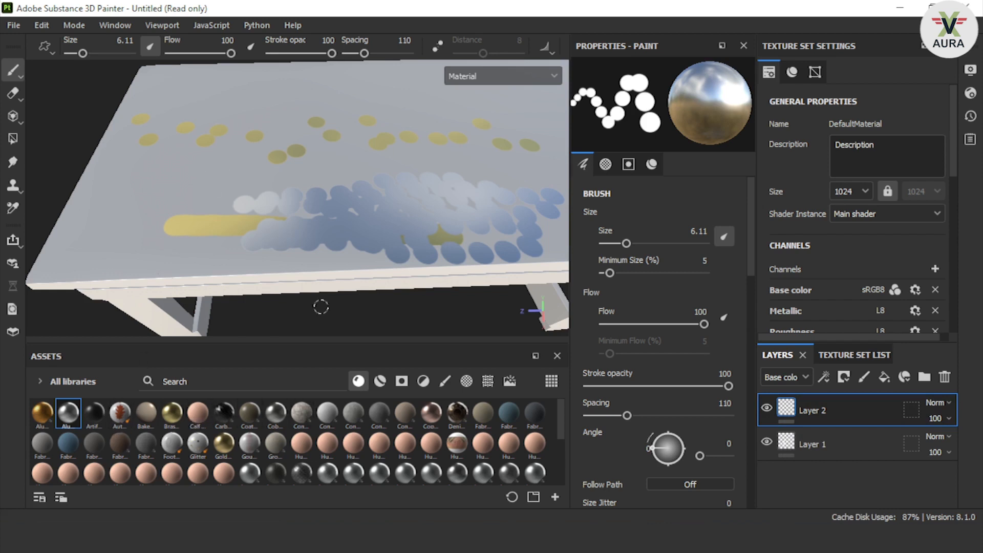
pyautogui.hotkey('ctrl', 'z')
pyautogui.moveTo(62, 415); pyautogui.dragTo(426, 245)
pyautogui.keyDown('alt'); pyautogui.moveTo(401, 306); pyautogui.dragTo(328, 248); pyautogui.keyUp('alt')
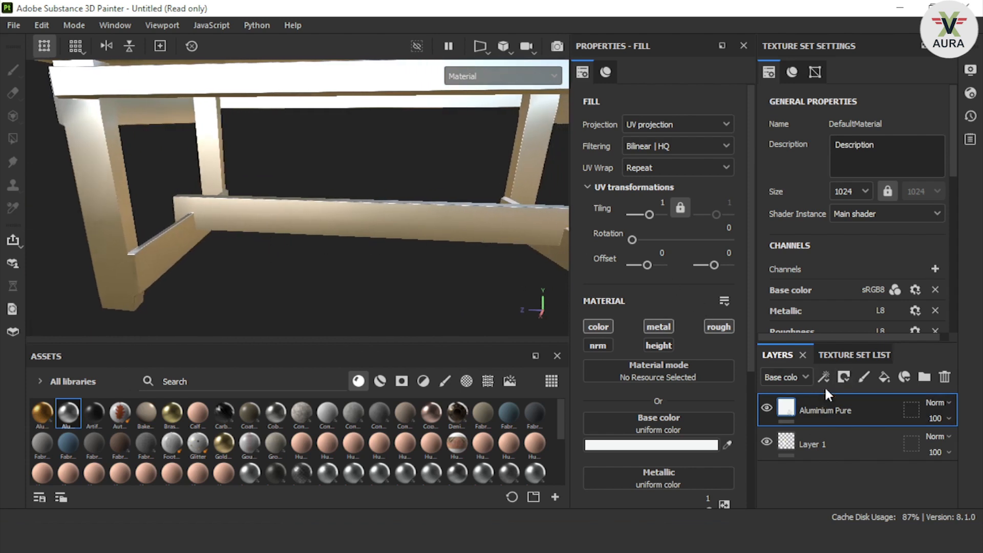
# - Add a paint layer above the aluminium fill and dab brass dots on the middle of the long lower rail
pyautogui.click(863, 375)
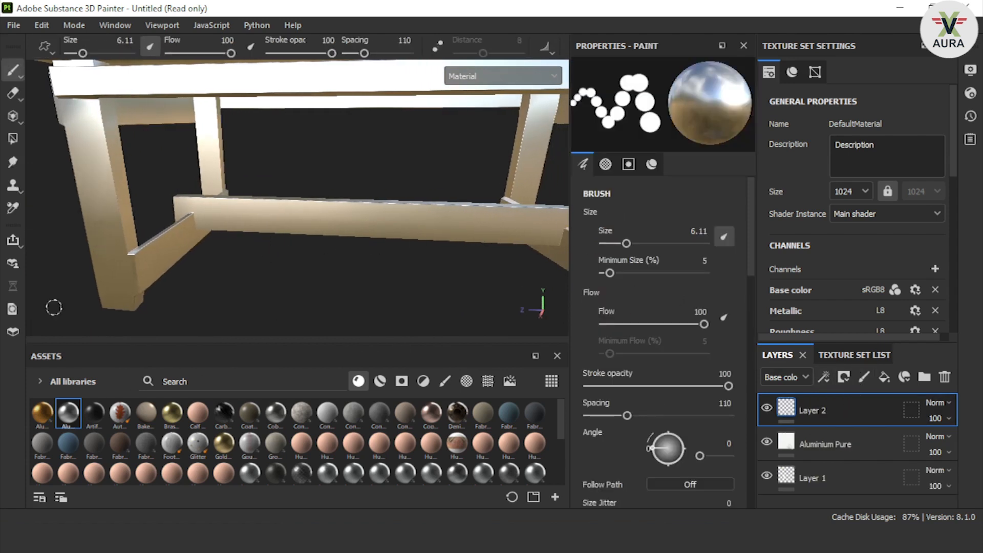
pyautogui.click(168, 414)
pyautogui.moveTo(317, 214); pyautogui.dragTo(384, 221)
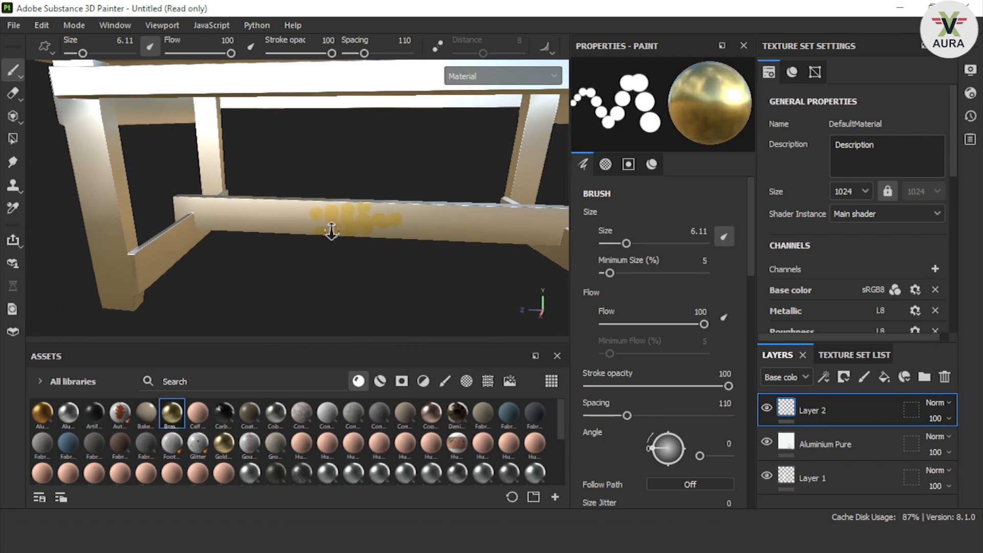
pyautogui.keyDown('alt'); pyautogui.moveTo(331, 231); pyautogui.dragTo(347, 228, button='right'); pyautogui.keyUp('alt')
# - Set the brush size to 8.48, the minimum size to 13 percent, the flow to 100 and the spacing to 1
pyautogui.moveTo(618, 239)
pyautogui.mouseDown()
pyautogui.moveTo(711, 243)
pyautogui.moveTo(638, 254)
pyautogui.moveTo(622, 273)
pyautogui.moveTo(598, 272)
pyautogui.moveTo(619, 275)
pyautogui.mouseUp()
pyautogui.click(641, 273)
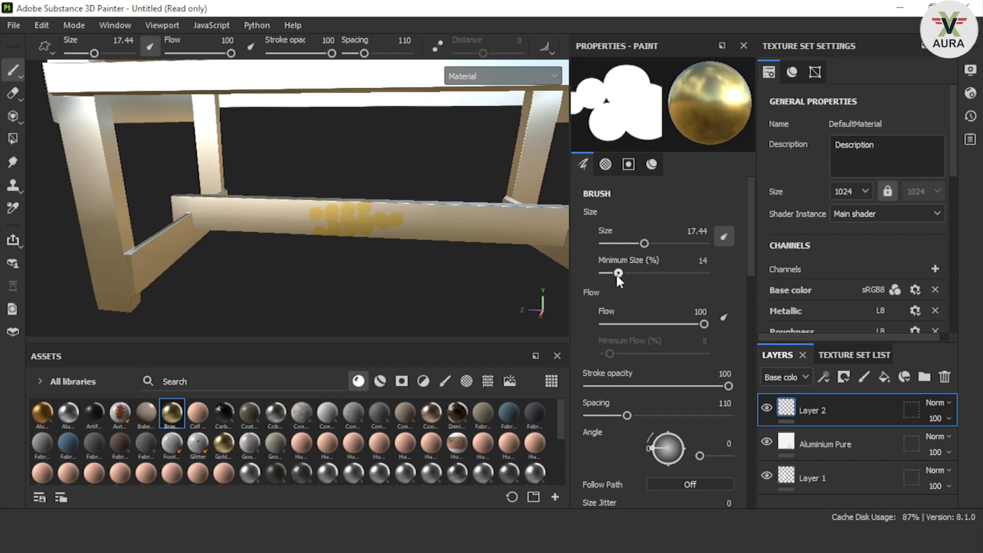
pyautogui.moveTo(659, 327); pyautogui.dragTo(714, 320)
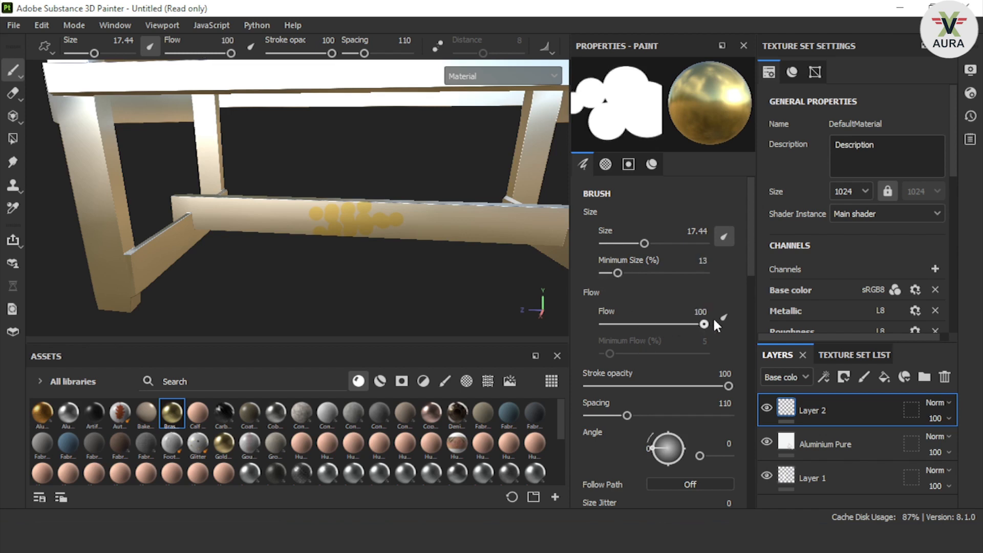
pyautogui.moveTo(603, 415); pyautogui.dragTo(576, 417)
pyautogui.moveTo(644, 243); pyautogui.dragTo(631, 244)
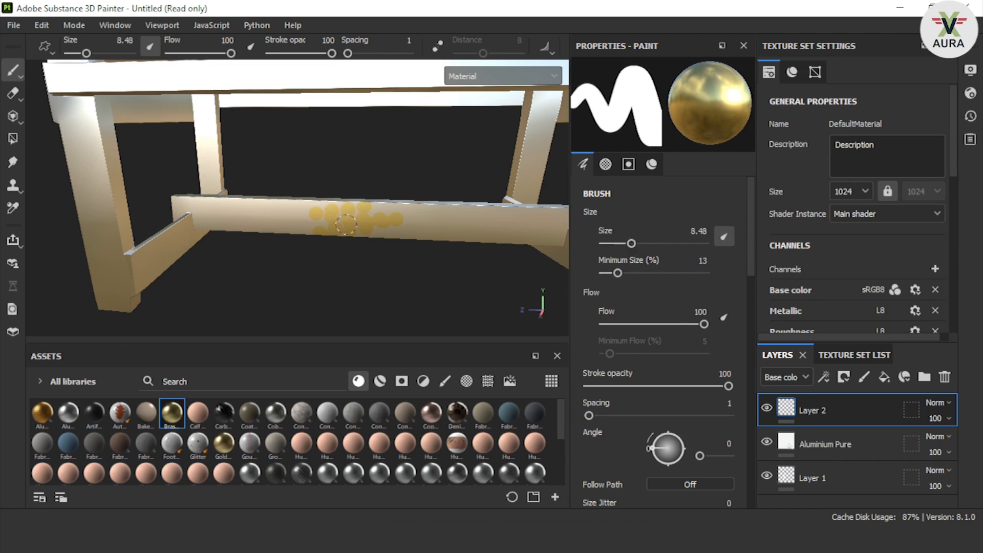
# - Enlarge the brush to 16.43 and paint solid brass along nearly the full length of the long lower rail
pyautogui.keyDown('alt'); pyautogui.moveTo(333, 218); pyautogui.dragTo(318, 218); pyautogui.keyUp('alt')
pyautogui.keyDown('ctrl'); pyautogui.moveTo(318, 218); pyautogui.dragTo(274, 217, button='right'); pyautogui.keyUp('ctrl')
pyautogui.moveTo(274, 217); pyautogui.dragTo(417, 213)
pyautogui.moveTo(395, 246)
pyautogui.keyDown('alt'); pyautogui.mouseDown()
pyautogui.moveTo(443, 248)
pyautogui.moveTo(527, 208)
pyautogui.moveTo(532, 234)
pyautogui.mouseUp(); pyautogui.keyUp('alt')
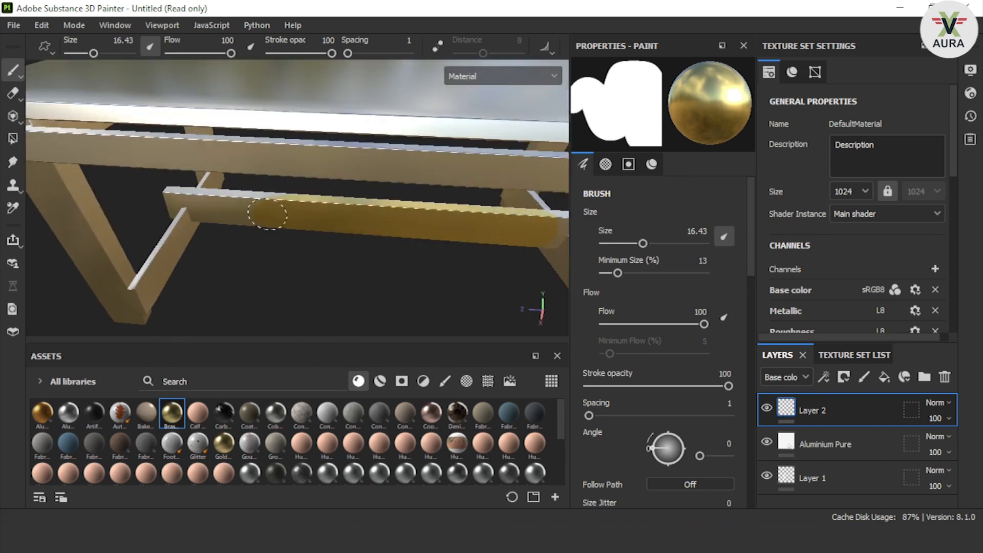
pyautogui.keyDown('alt'); pyautogui.moveTo(389, 261); pyautogui.dragTo(491, 251); pyautogui.keyUp('alt')
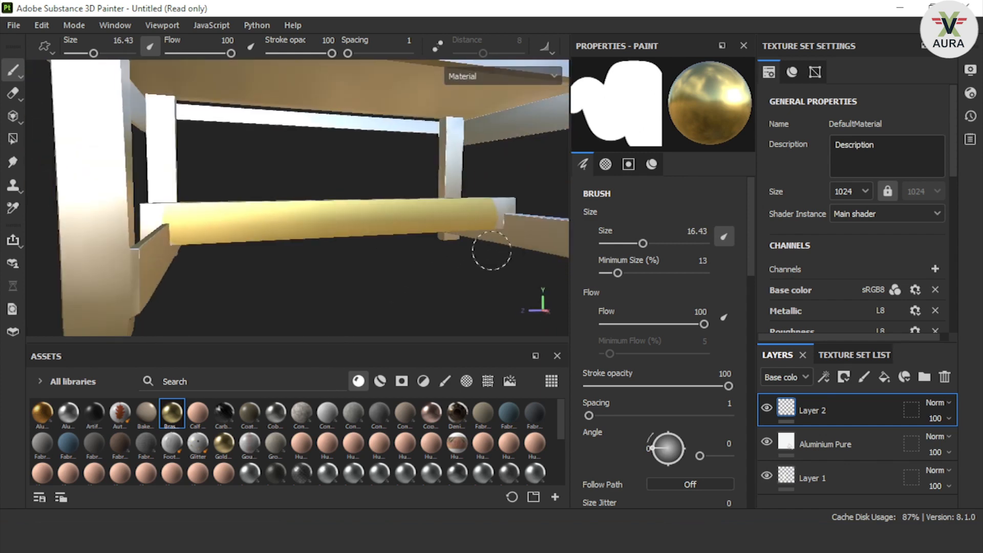
# - Hide and reshow Layer 2 to compare the rail with and without brass, and examine the table from several angles
pyautogui.click(766, 408)
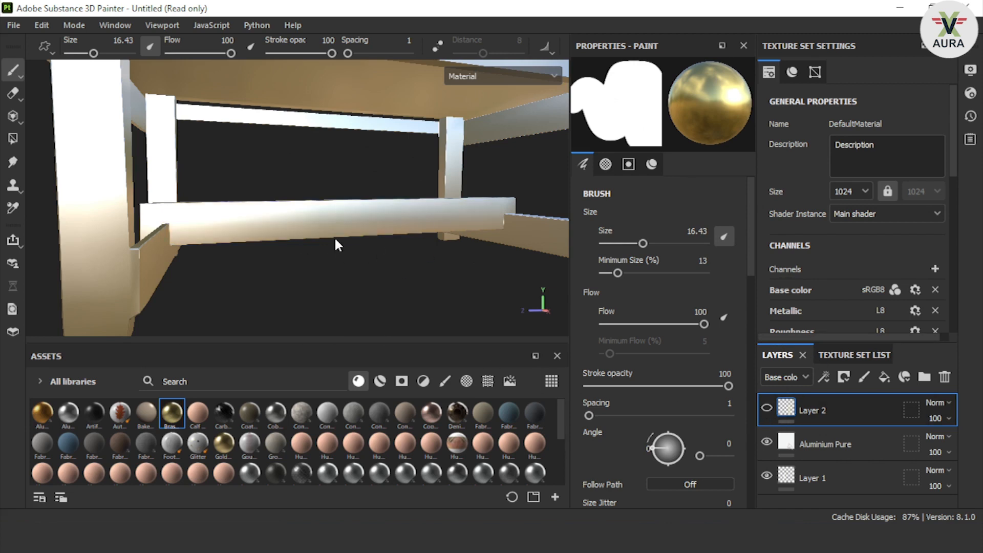
pyautogui.click(767, 409)
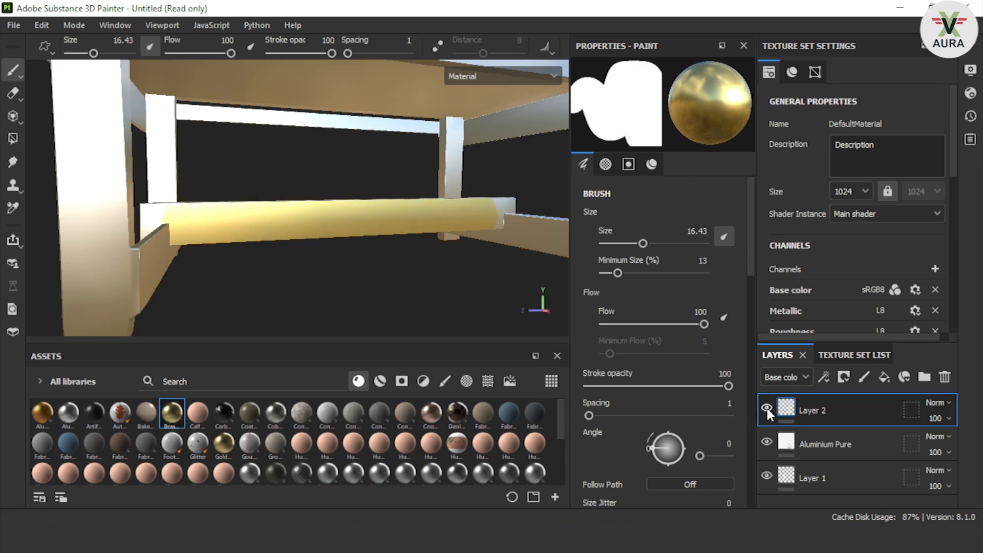
pyautogui.keyDown('alt'); pyautogui.moveTo(399, 248); pyautogui.dragTo(324, 257); pyautogui.keyUp('alt')
pyautogui.scroll(-2, 346, 257)
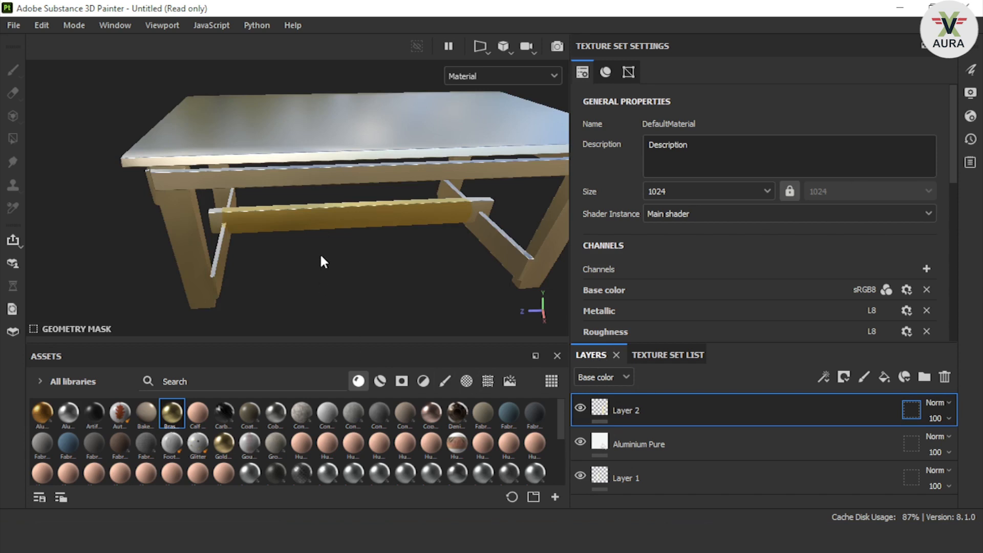
pyautogui.moveTo(303, 281)
pyautogui.keyDown('alt'); pyautogui.mouseDown()
pyautogui.moveTo(434, 271)
pyautogui.moveTo(421, 259)
pyautogui.moveTo(241, 241)
pyautogui.moveTo(189, 252)
pyautogui.moveTo(71, 249)
pyautogui.moveTo(301, 265)
pyautogui.mouseUp(); pyautogui.keyUp('alt')
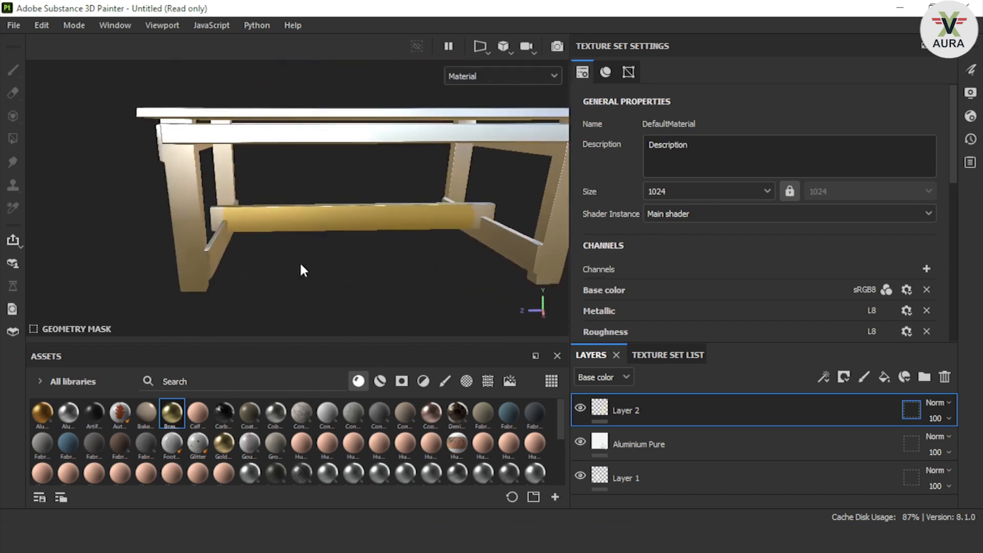
pyautogui.keyDown('alt'); pyautogui.moveTo(402, 243); pyautogui.dragTo(318, 275, button='middle'); pyautogui.keyUp('alt')
pyautogui.keyDown('alt'); pyautogui.moveTo(318, 274); pyautogui.dragTo(398, 258); pyautogui.keyUp('alt')
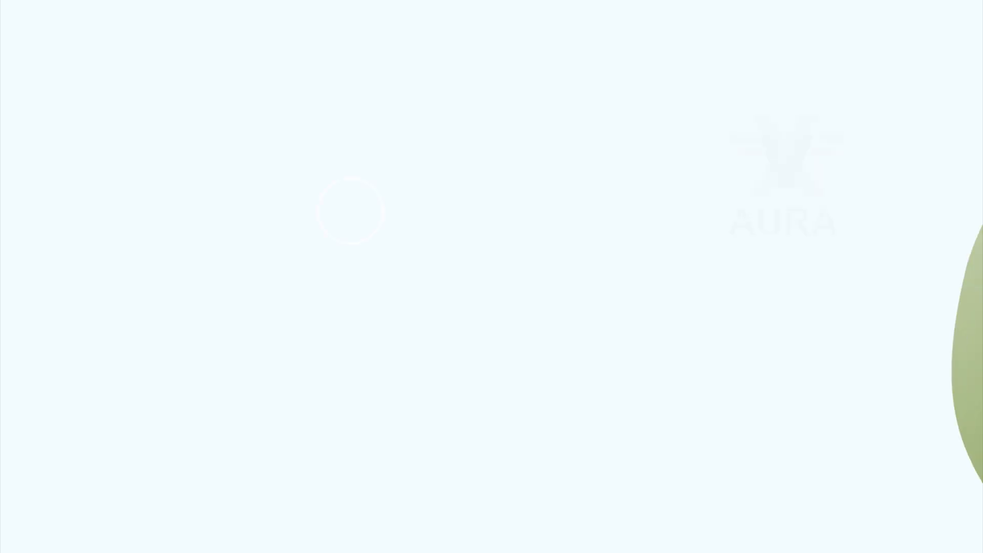